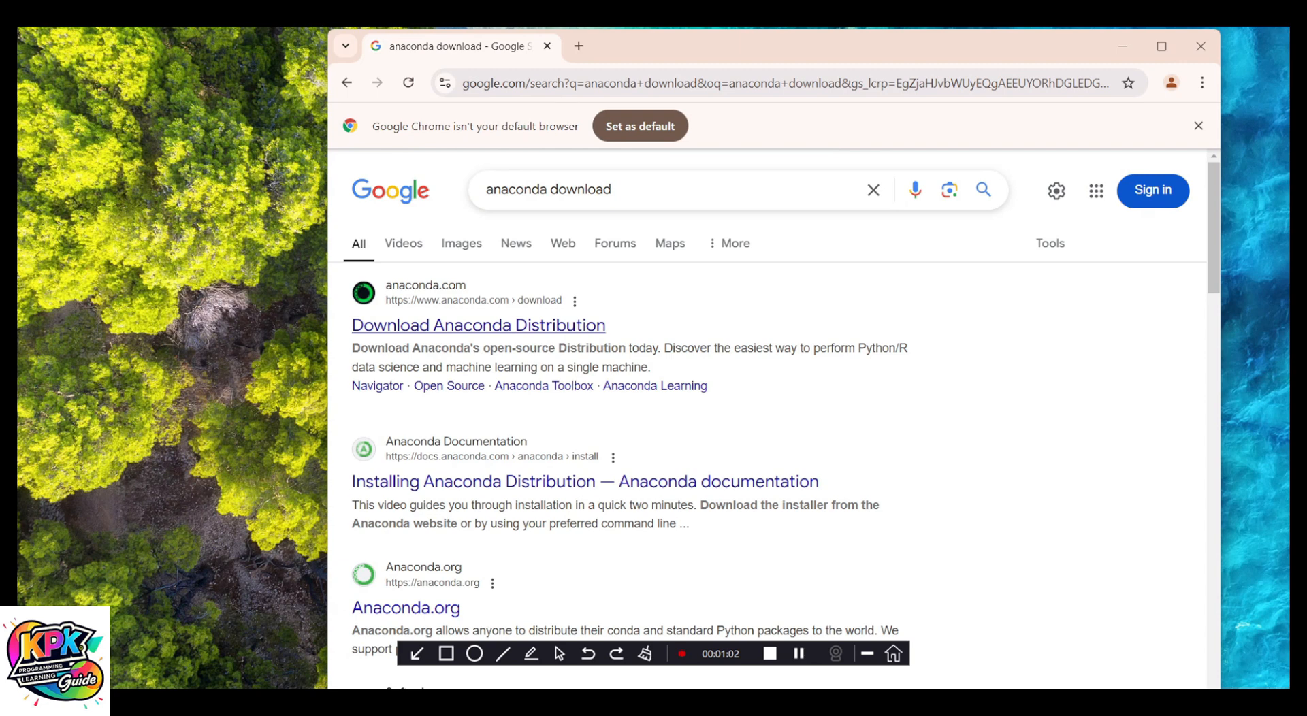
Open the Download Anaconda Distribution search result in a maximized window and skip the e-mail registration
click(477, 326)
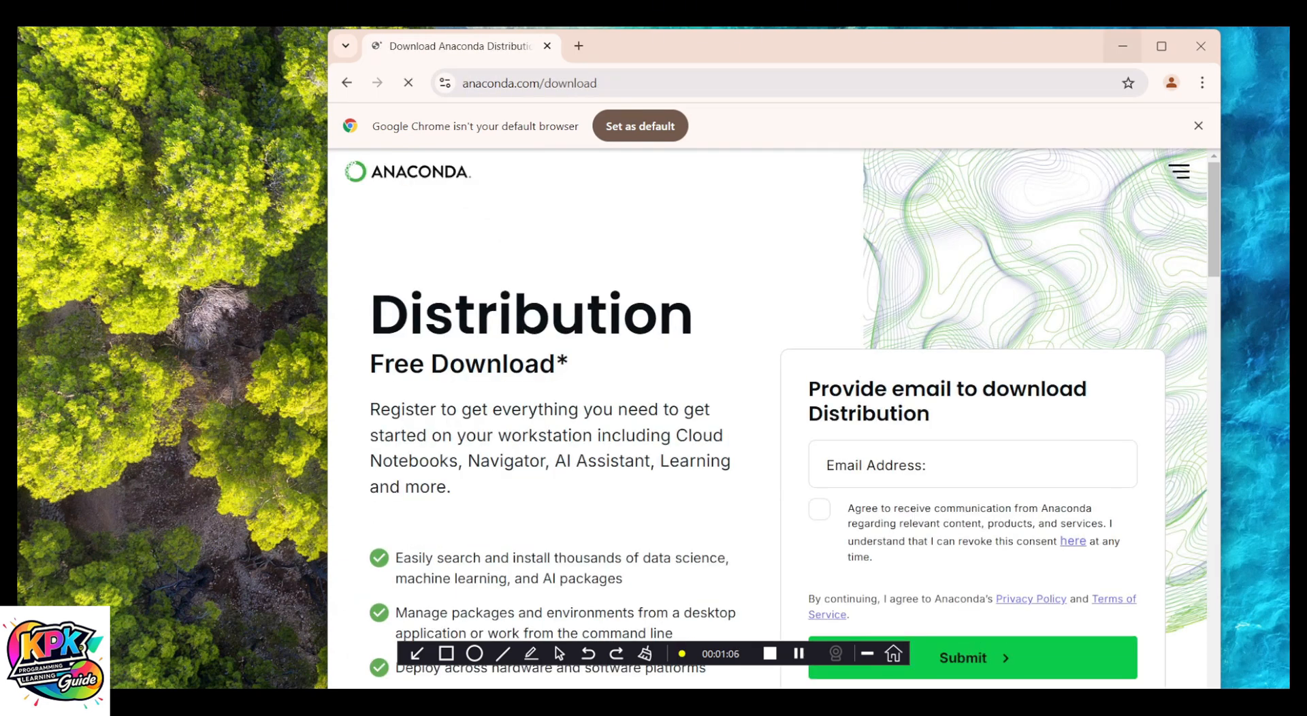
click(1162, 46)
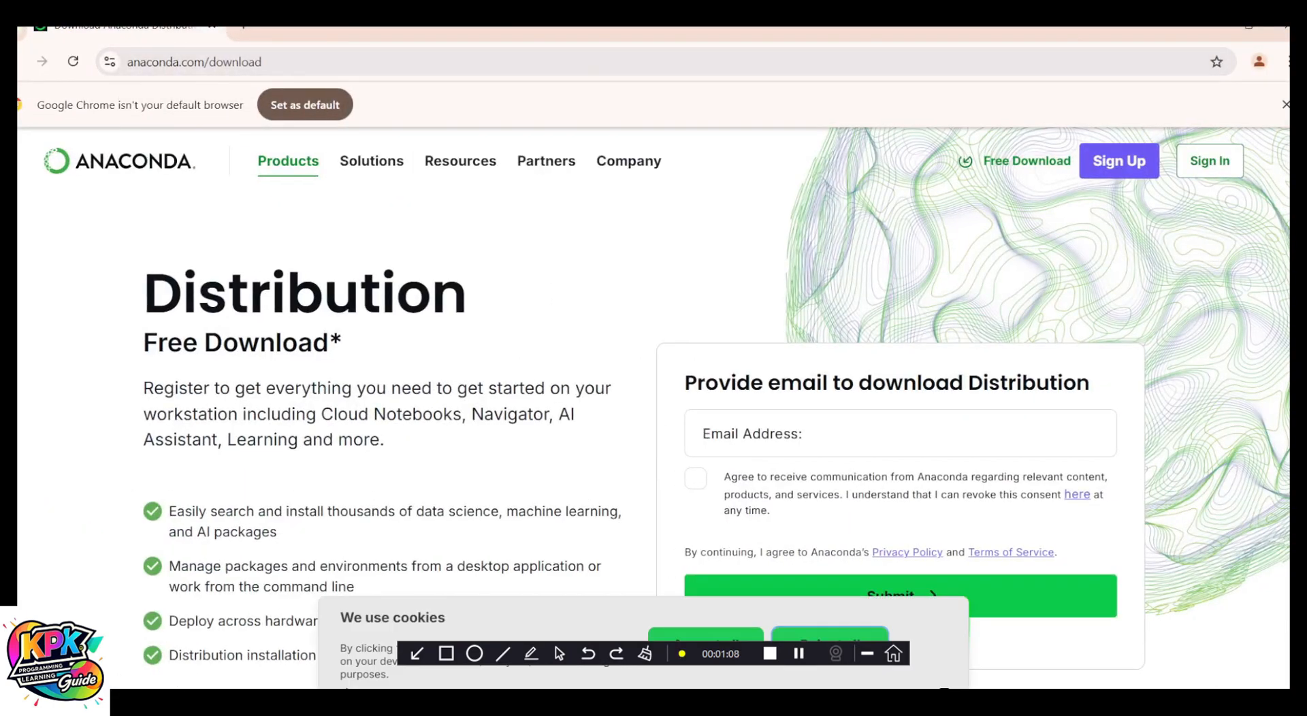
scroll(653, 408, down, 3)
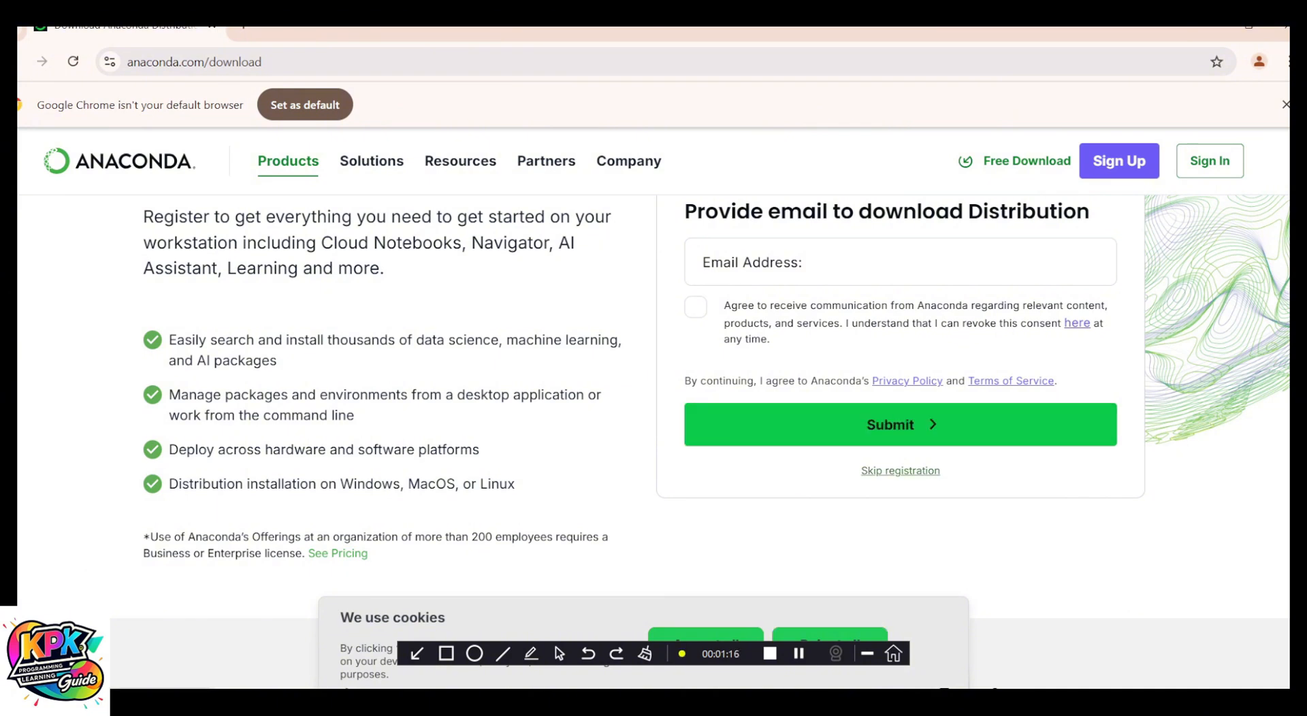
click(900, 471)
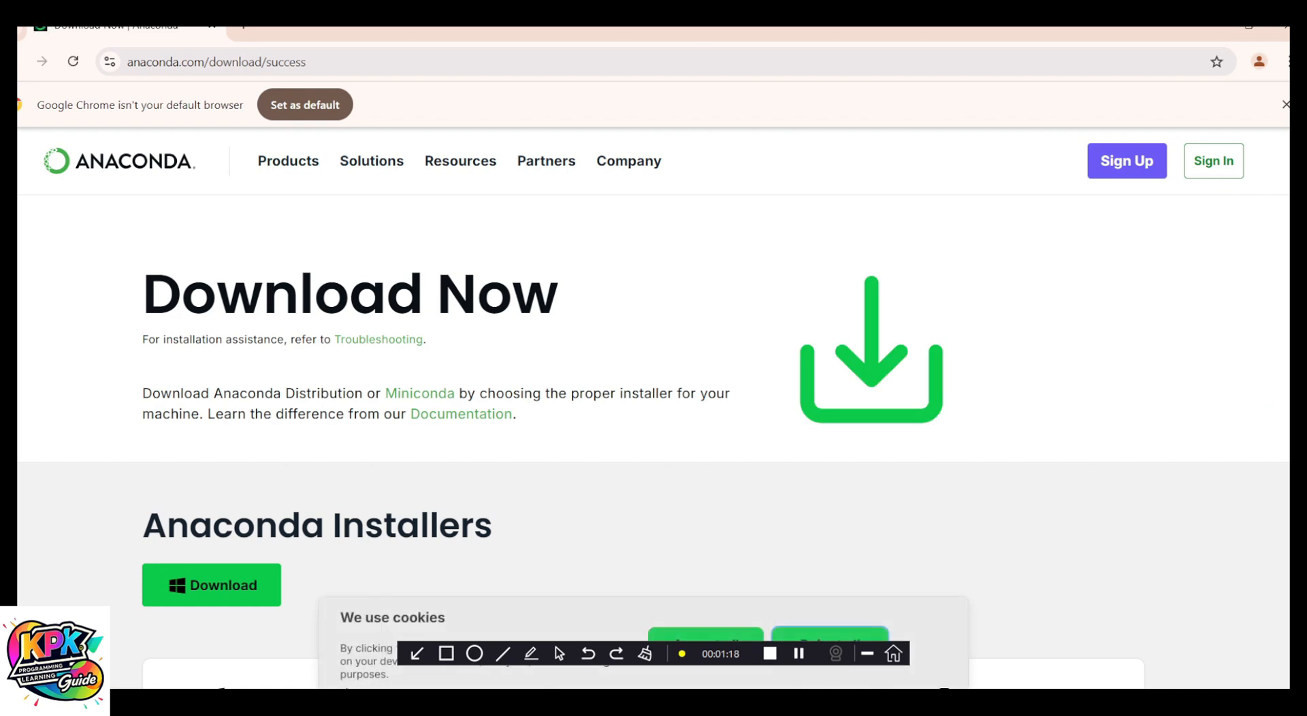
Review the Anaconda and Miniconda installers offered and download the Anaconda installer for Windows
scroll(653, 313, down, 2)
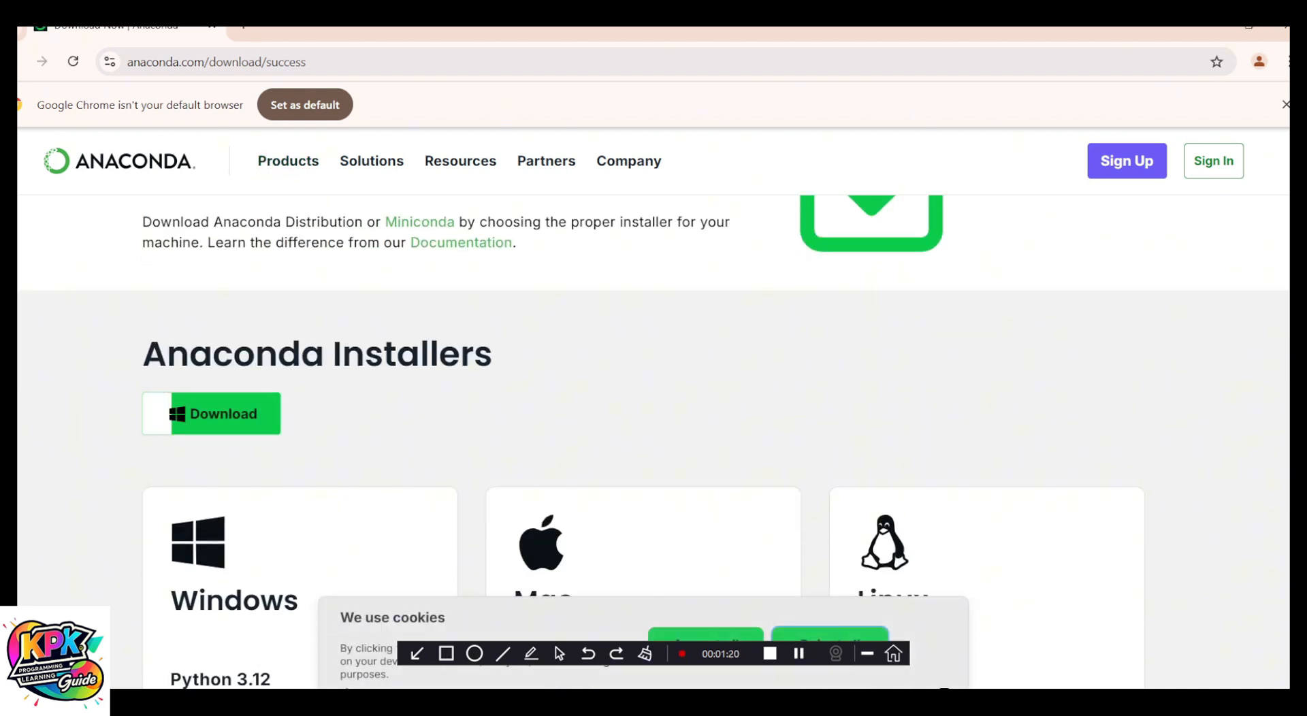
scroll(211, 414, down, 2)
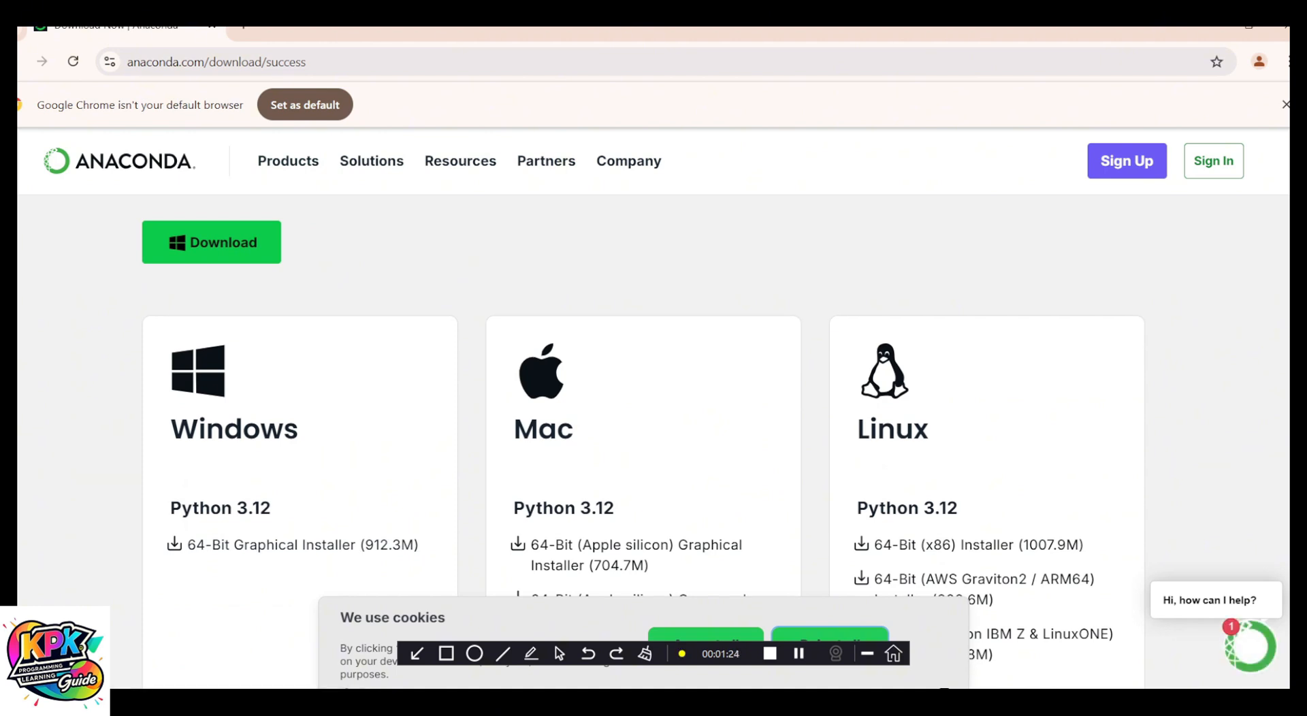
scroll(653, 440, down, 6)
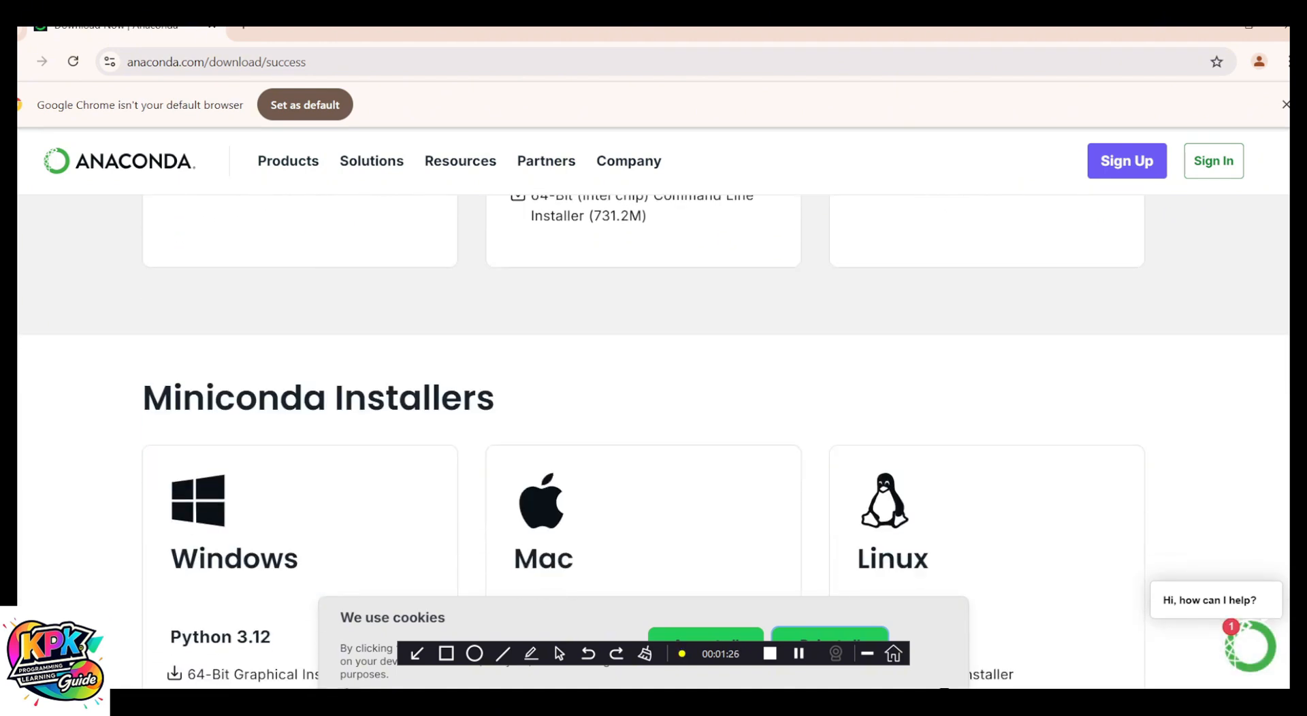
scroll(653, 439, up, 7)
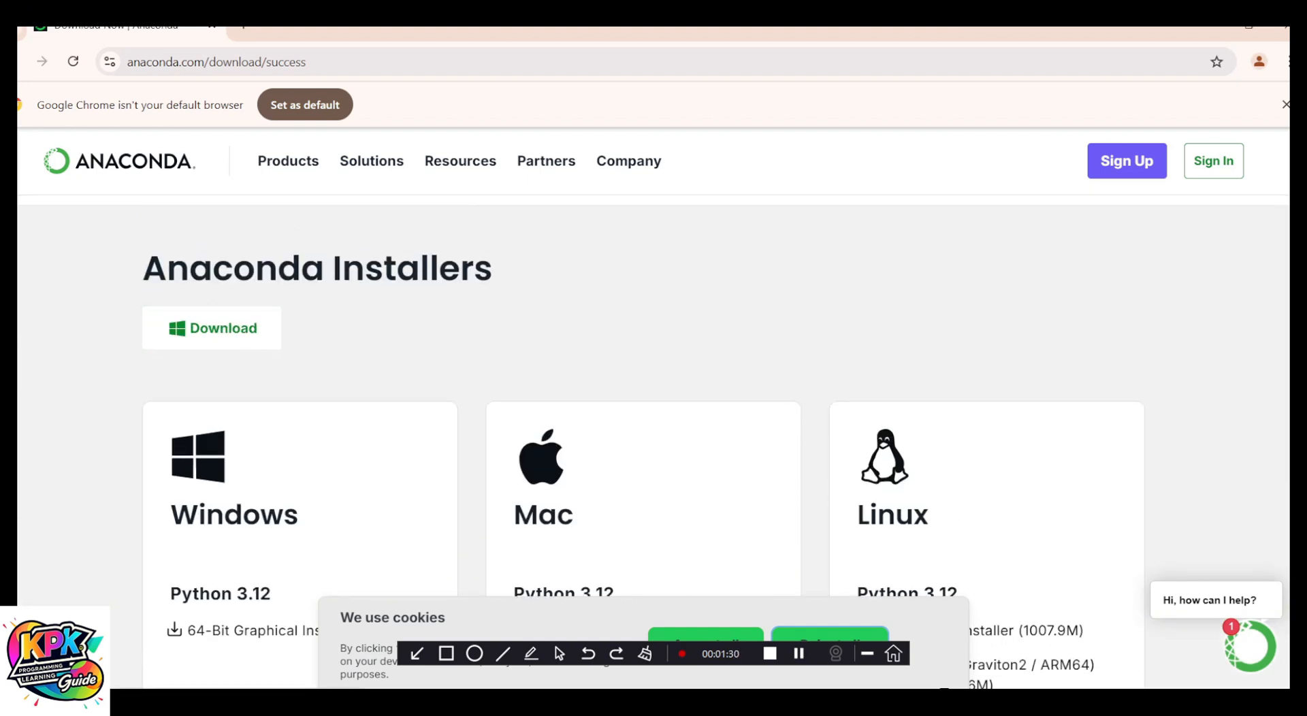
click(212, 328)
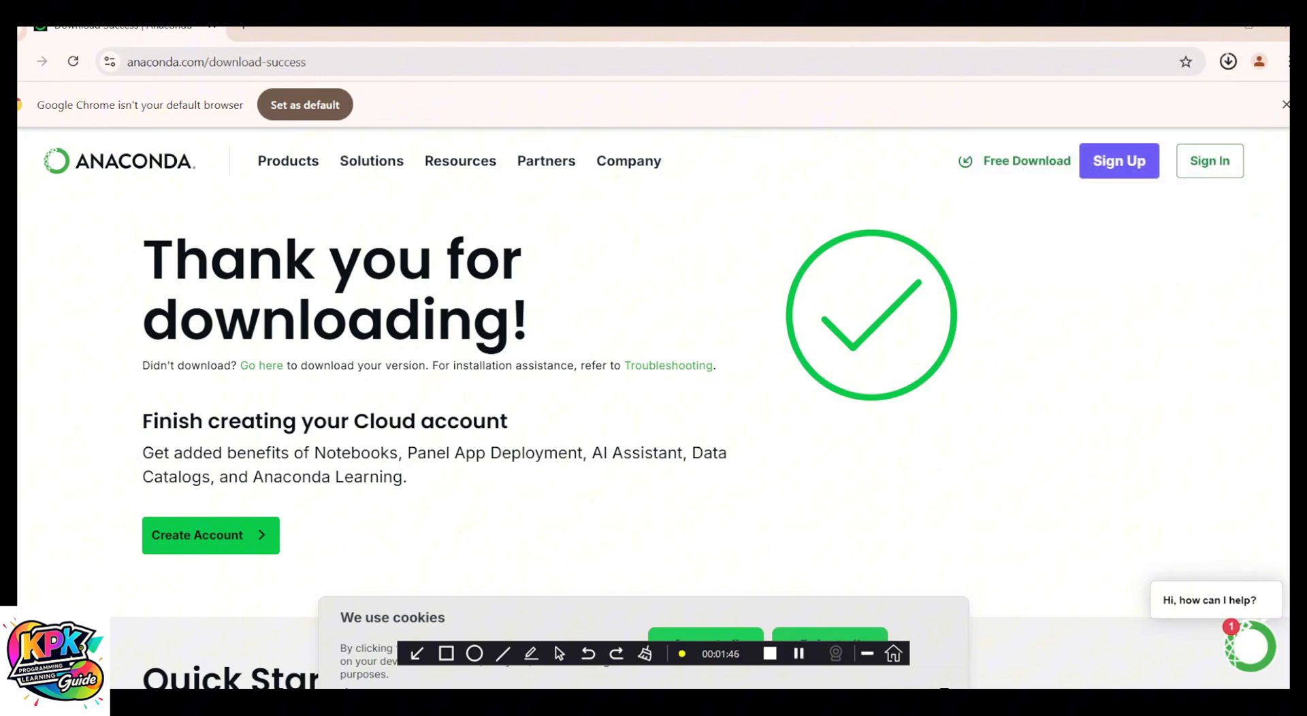
Run the downloaded Anaconda3-2024.10-1 Windows installer from the browser's recent downloads
click(1229, 61)
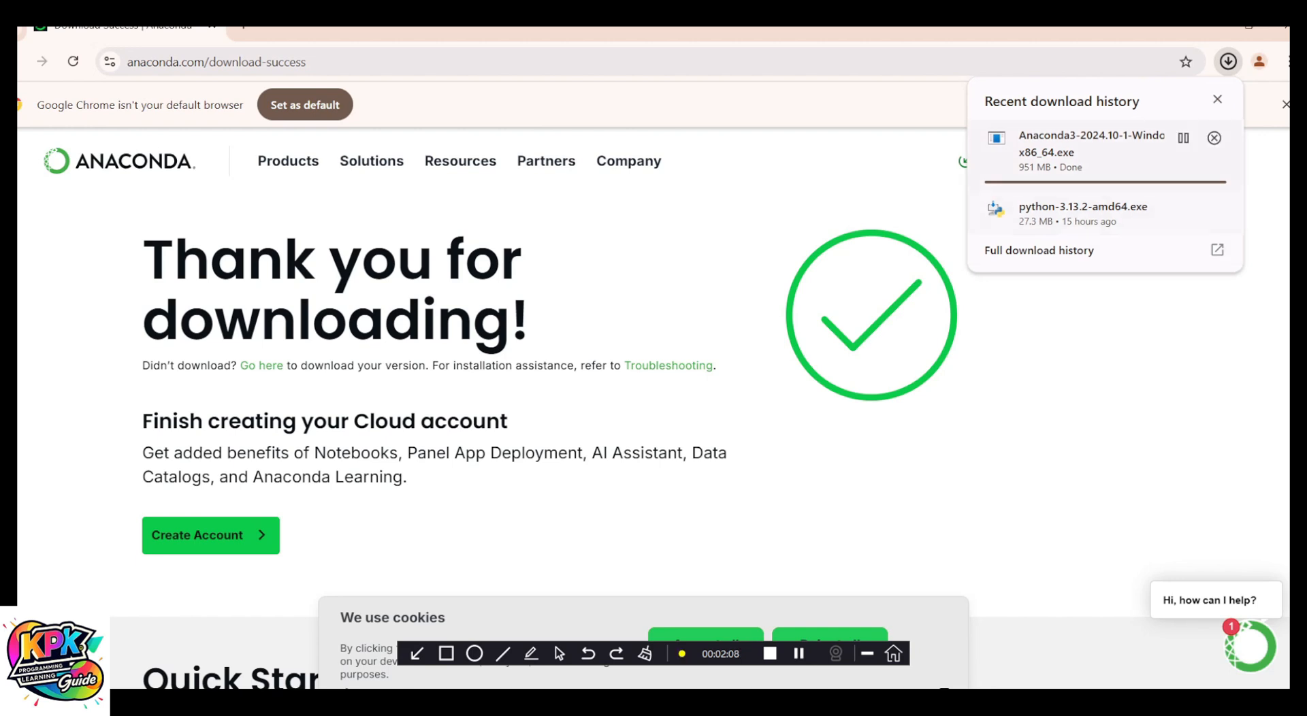
click(1092, 151)
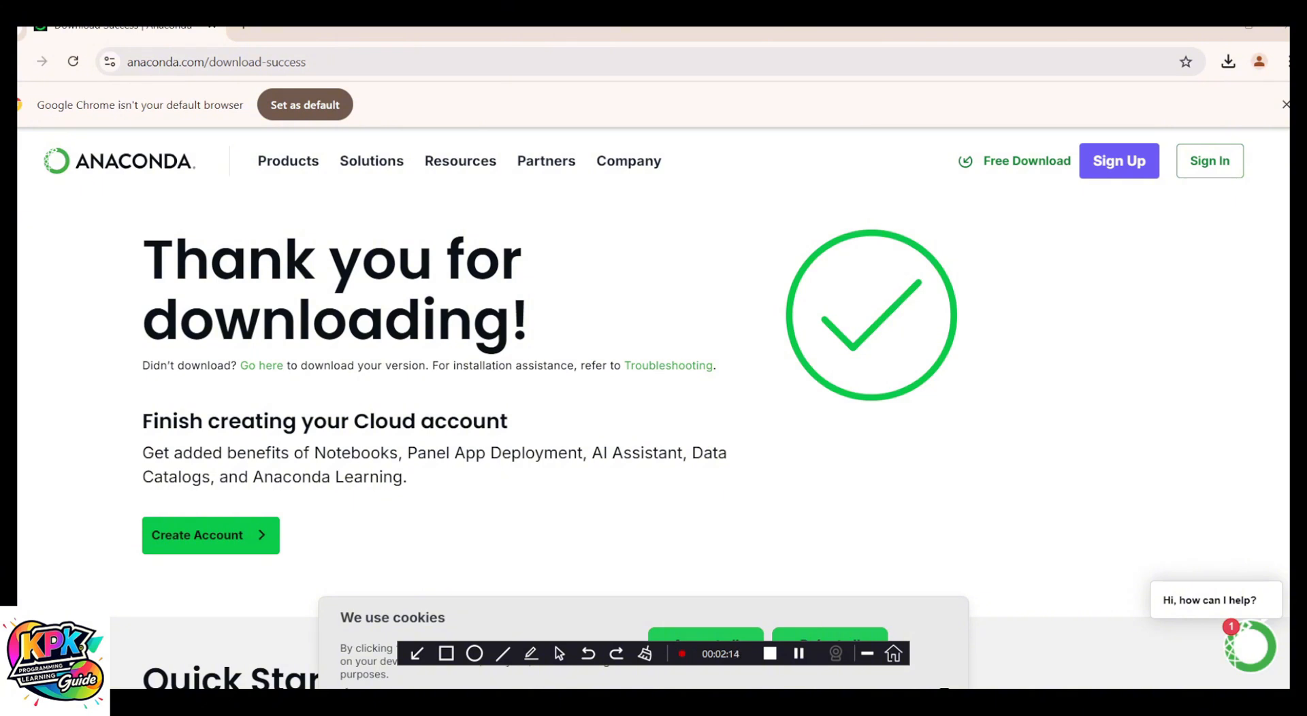
click(1228, 62)
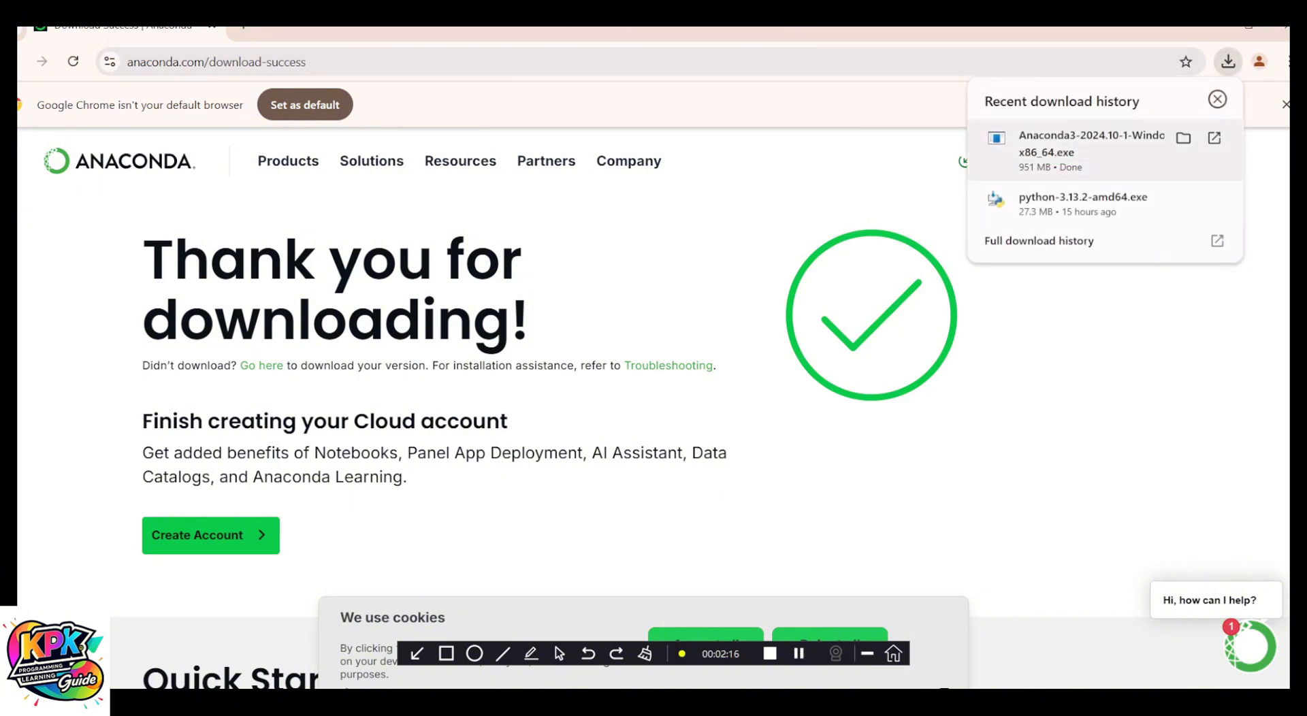
click(1107, 178)
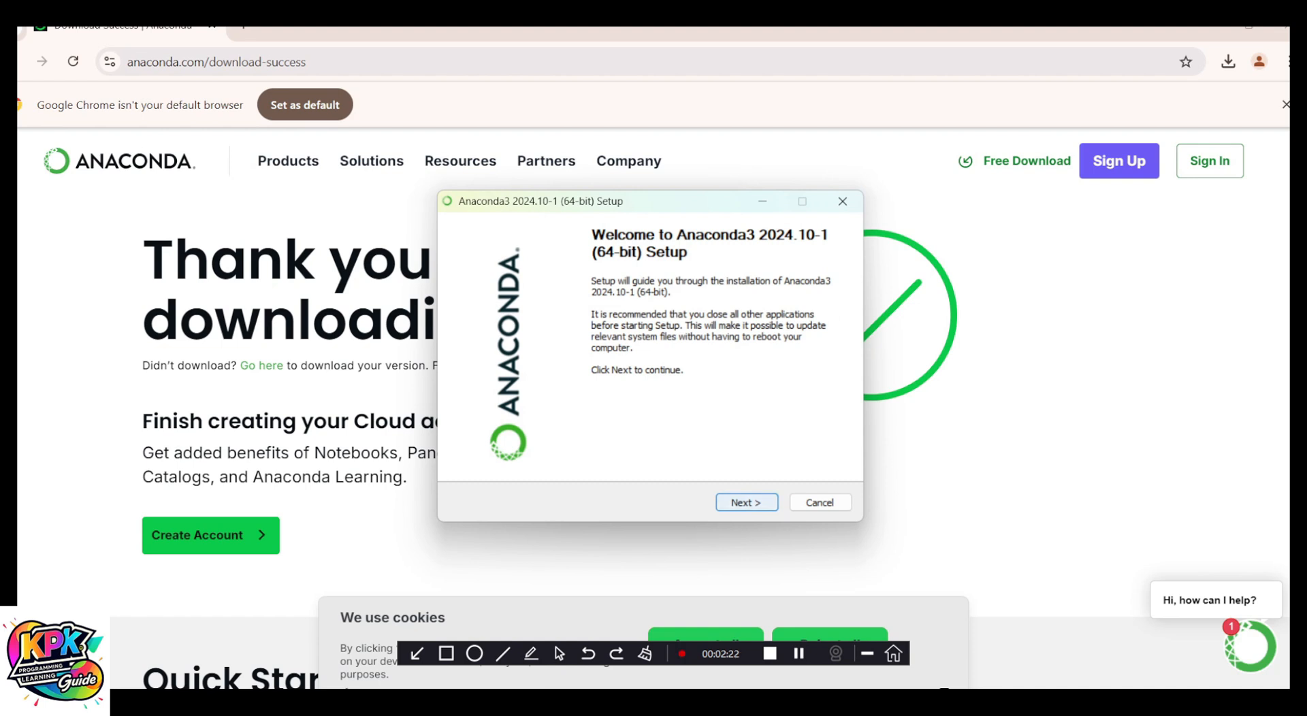
Accept the license and install Anaconda3 for Just Me, with the default destination folder and default advanced options
click(747, 502)
click(747, 503)
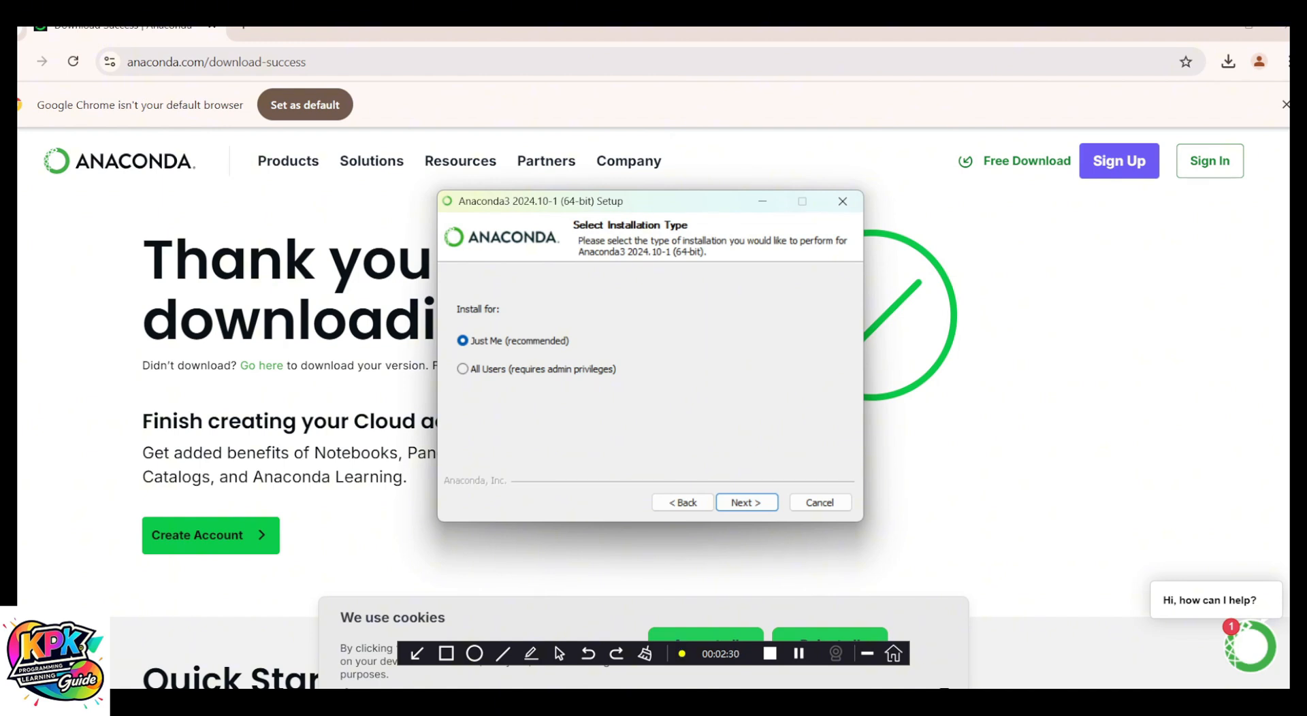
click(747, 502)
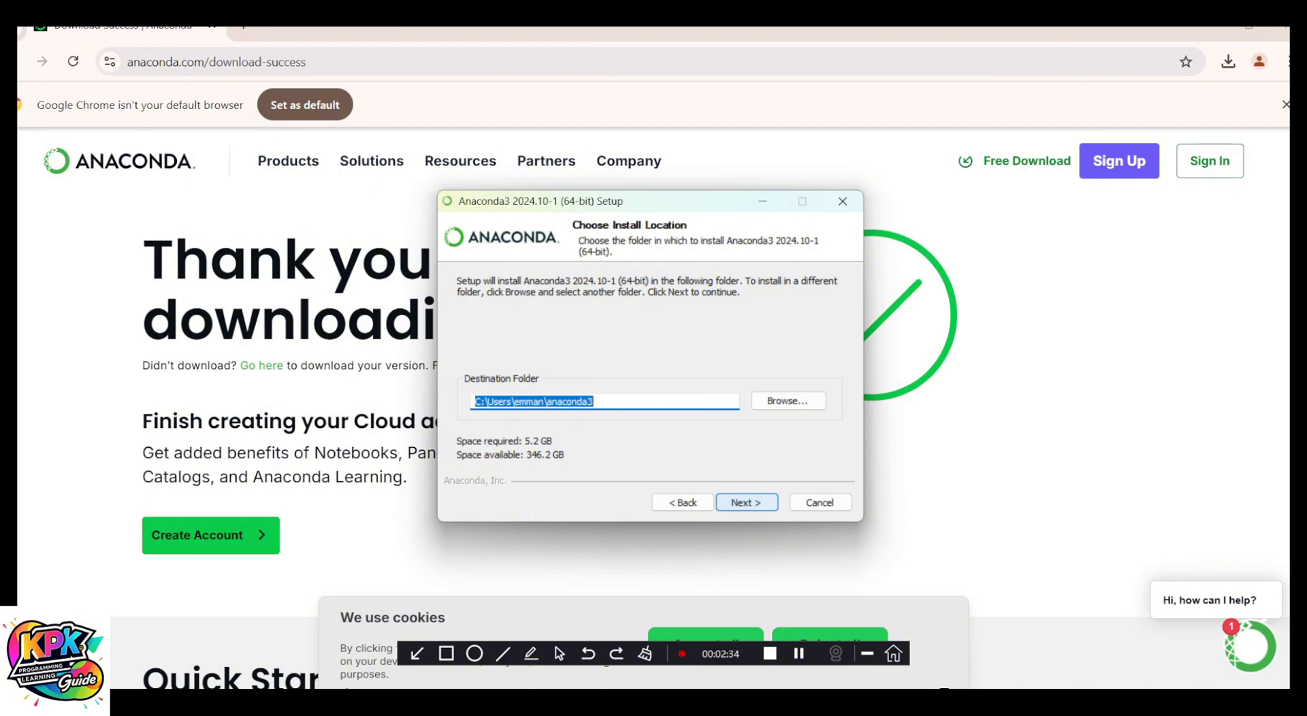
click(747, 502)
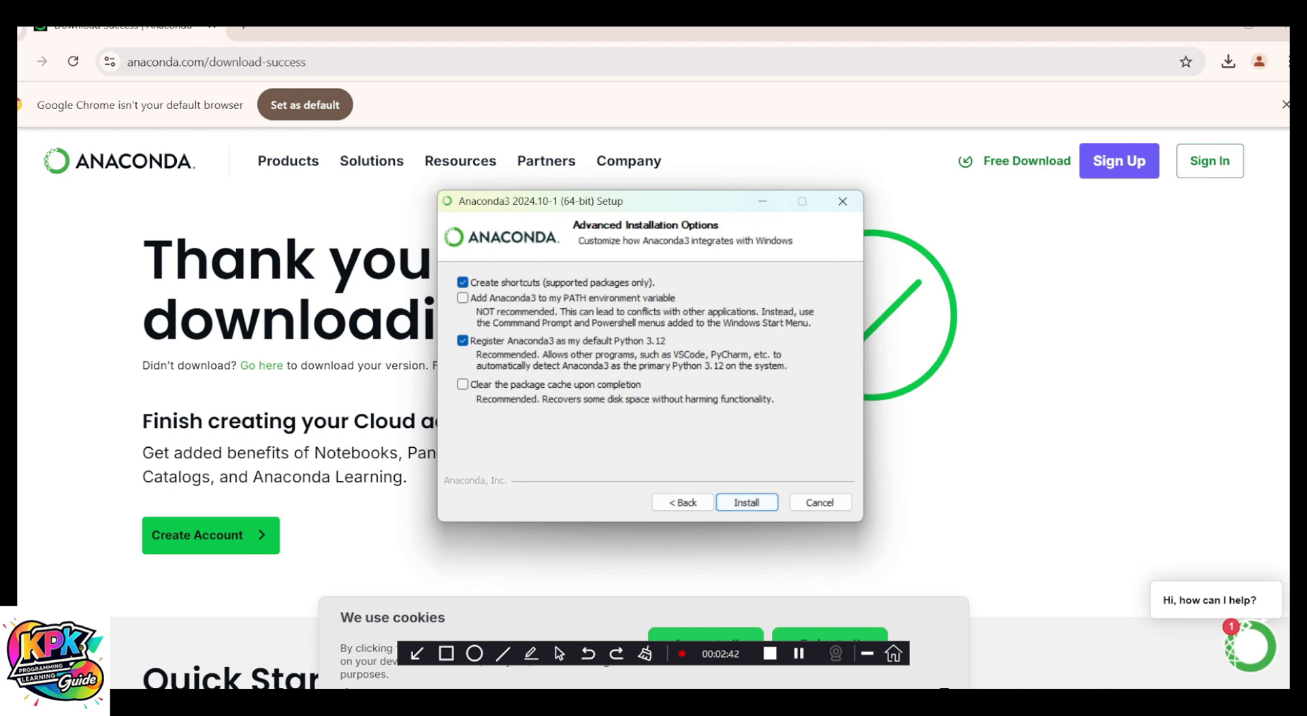
key(Return)
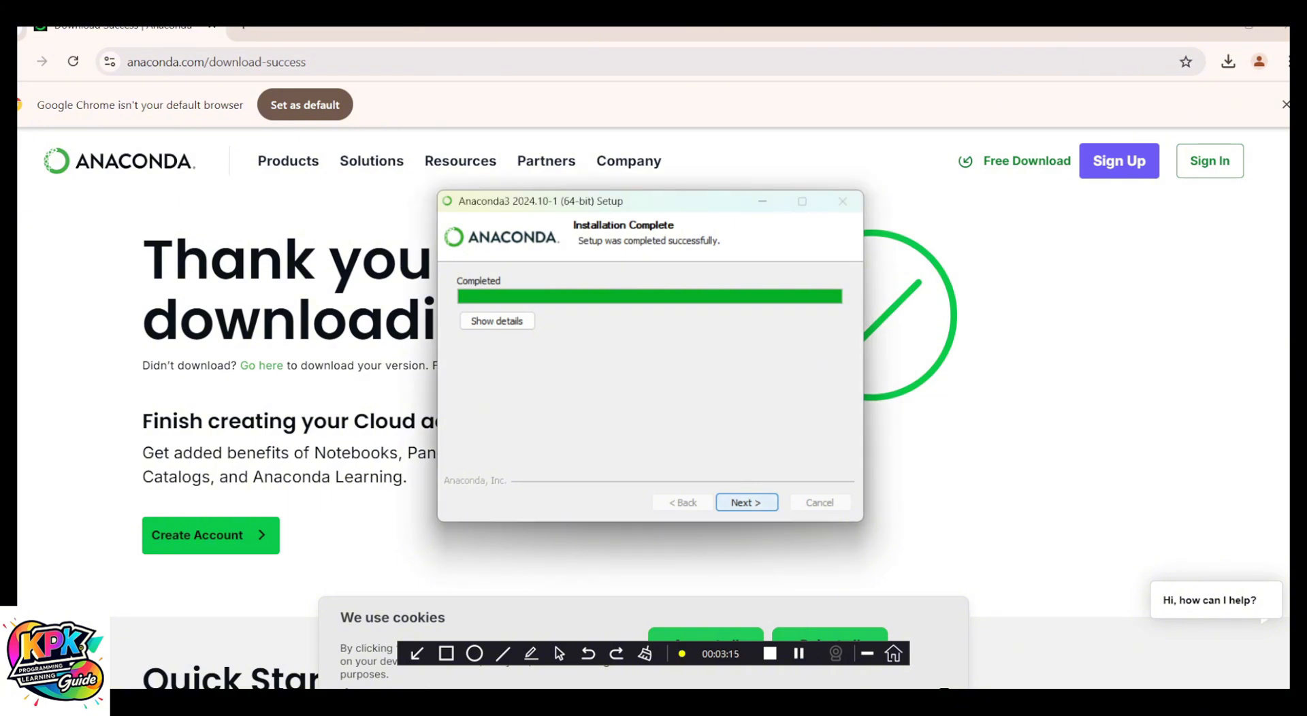
Finish the Anaconda3 setup with Launch Anaconda Navigator enabled and Getting Started with Anaconda Distribution disabled
key(Return)
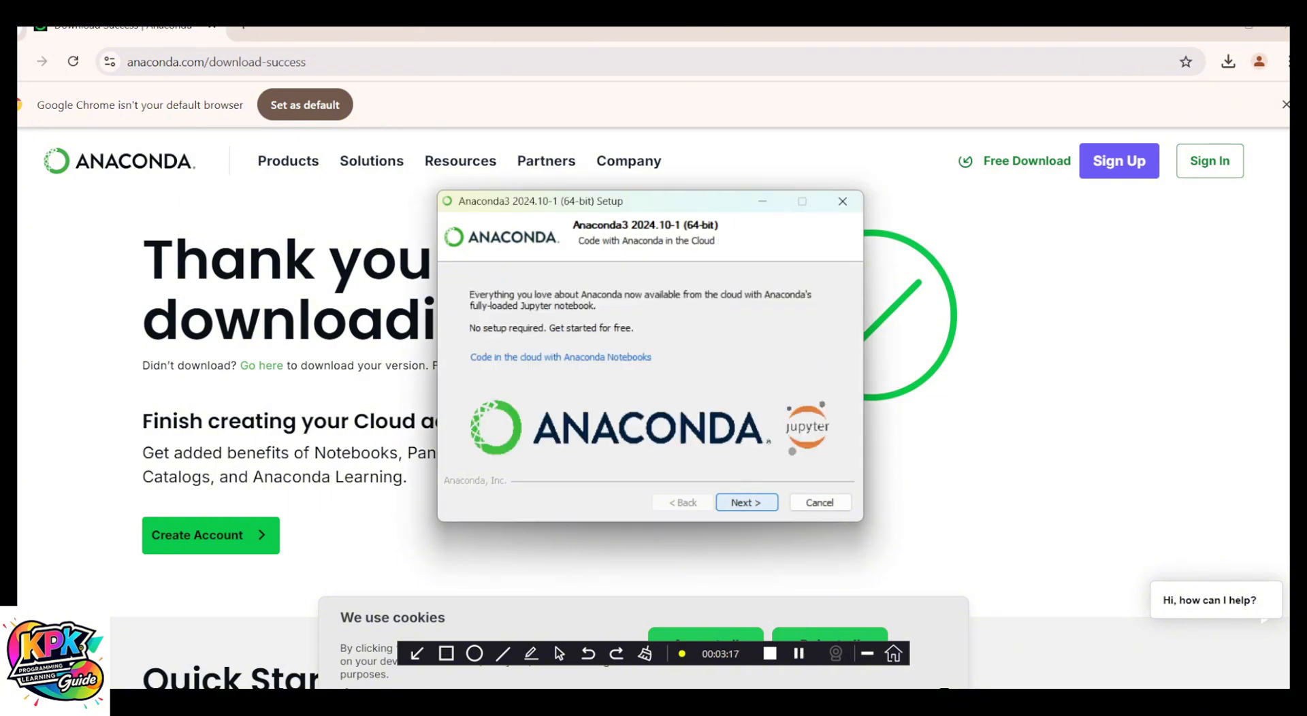
key(Return)
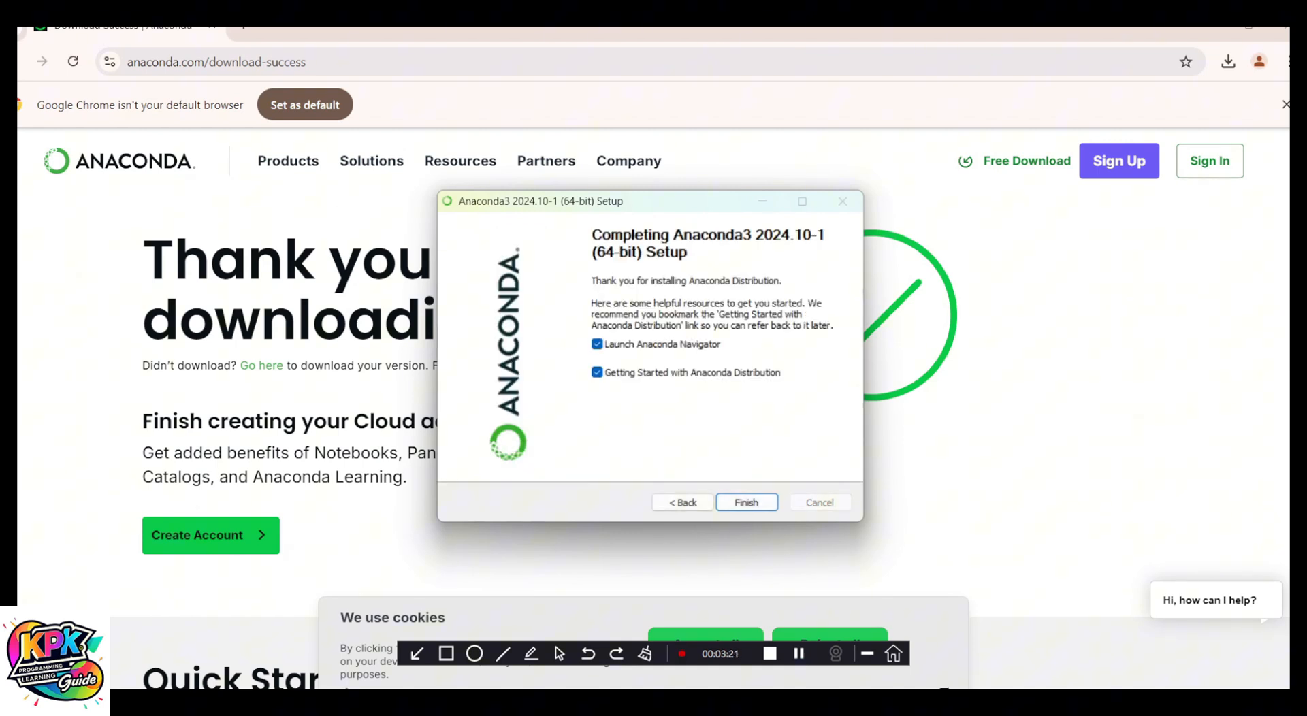
click(598, 372)
click(747, 502)
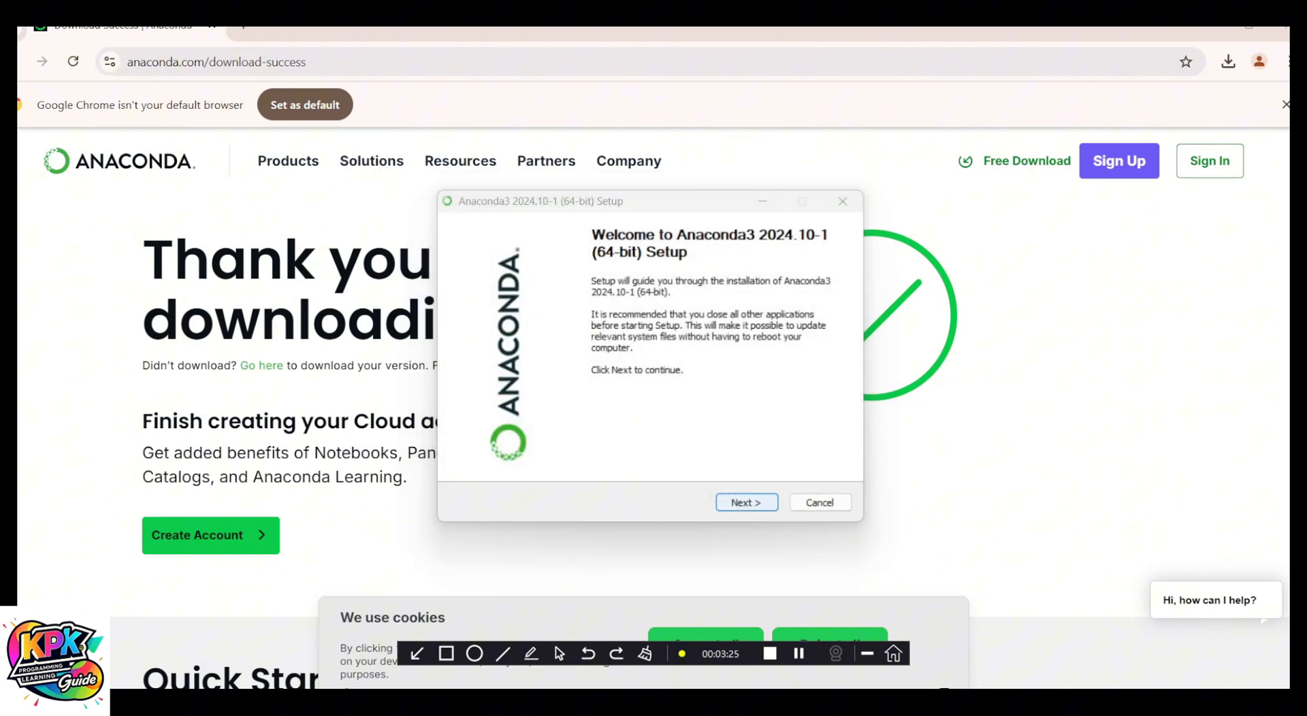
Quit the duplicate Anaconda3 setup still at its welcome page, and minimize the browser window
click(820, 503)
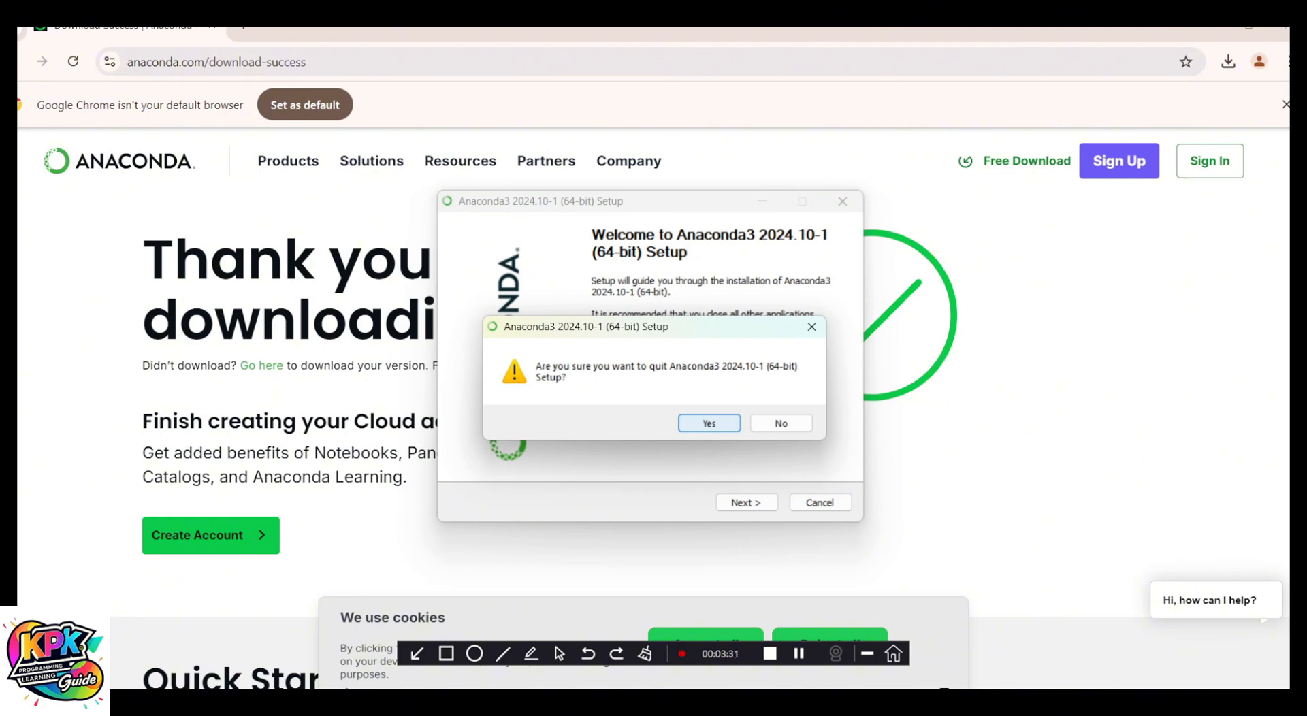
click(709, 423)
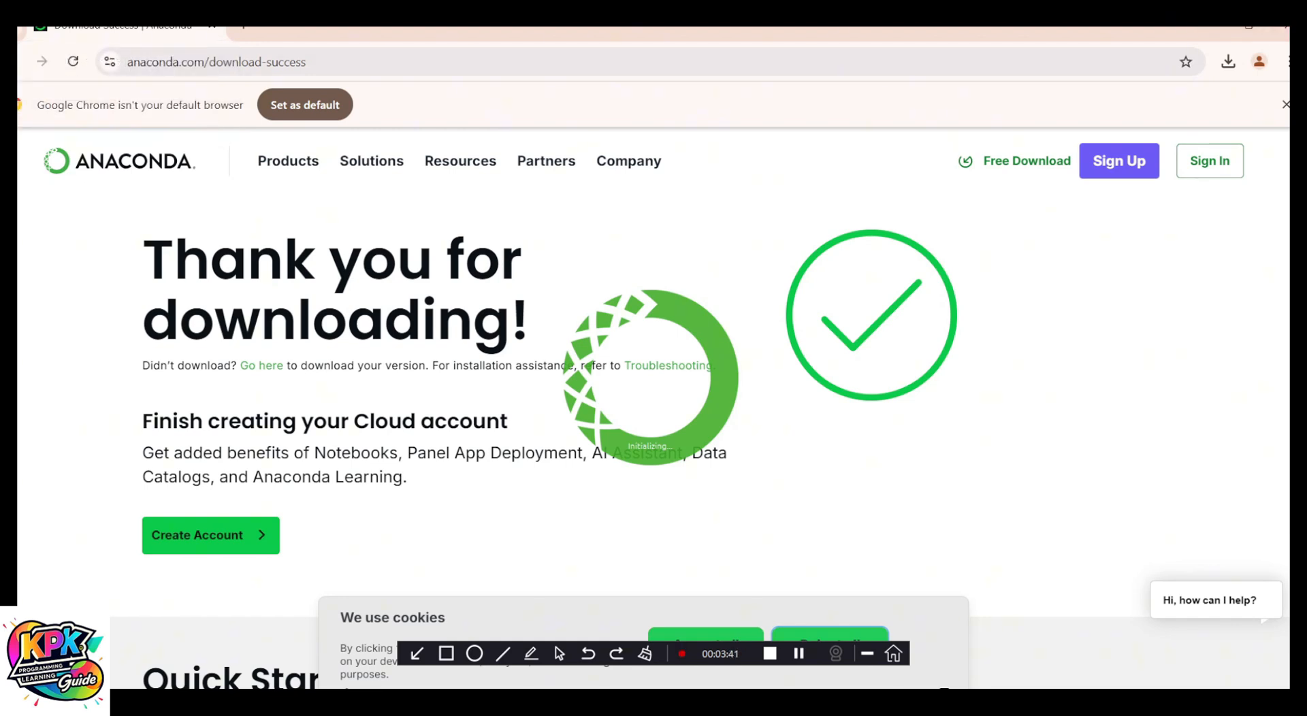
click(243, 27)
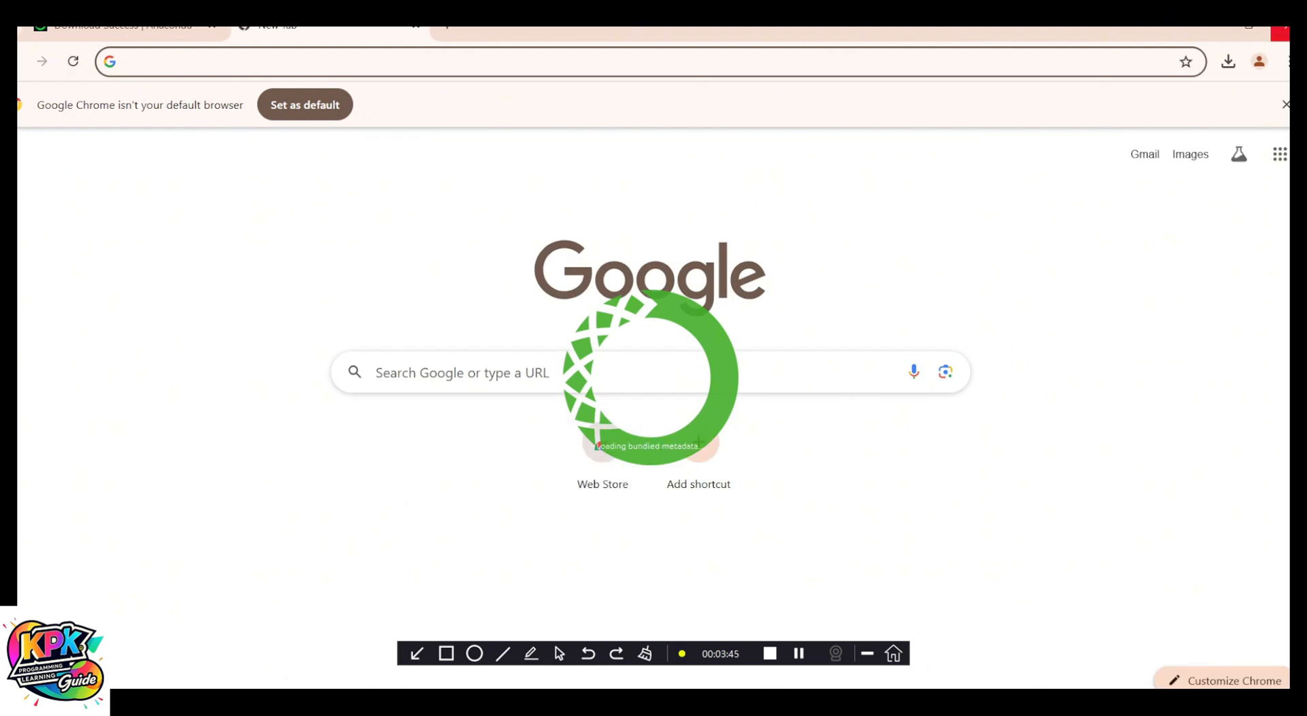
click(1211, 31)
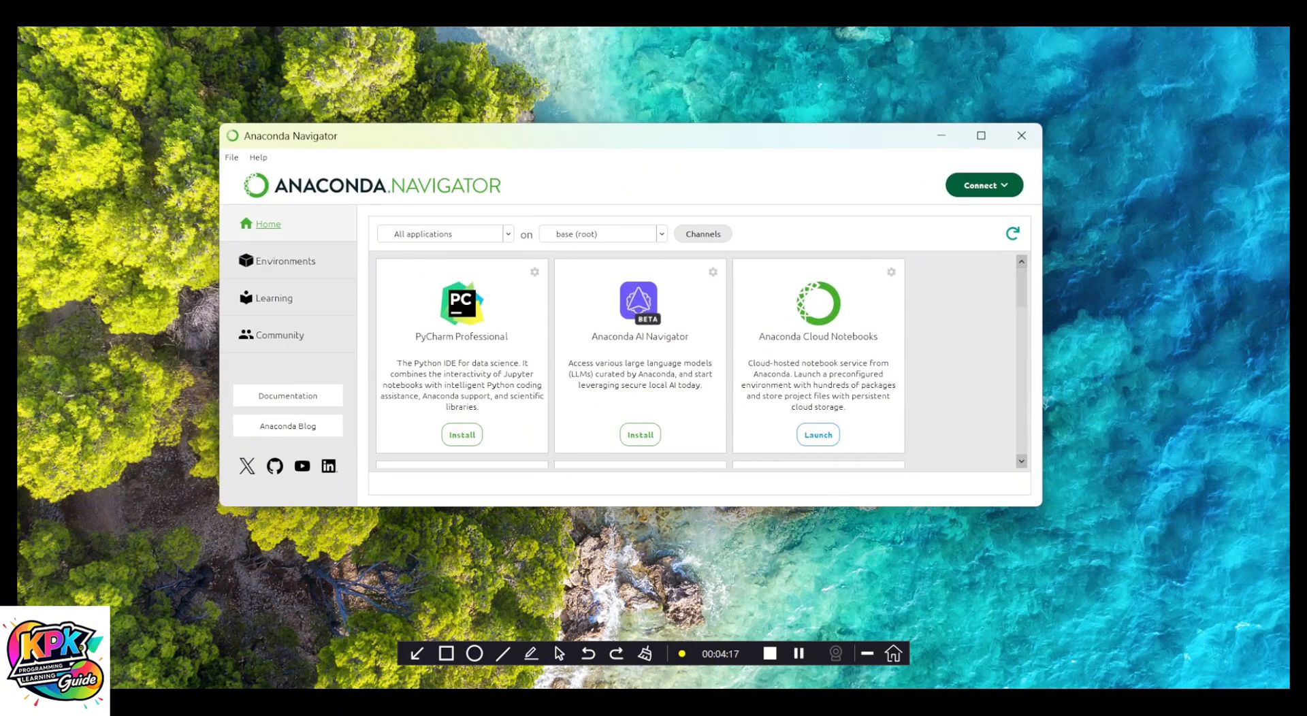
Maximize Anaconda Navigator and launch Jupyter Notebook from its applications, opening it in Google Chrome just once
click(981, 135)
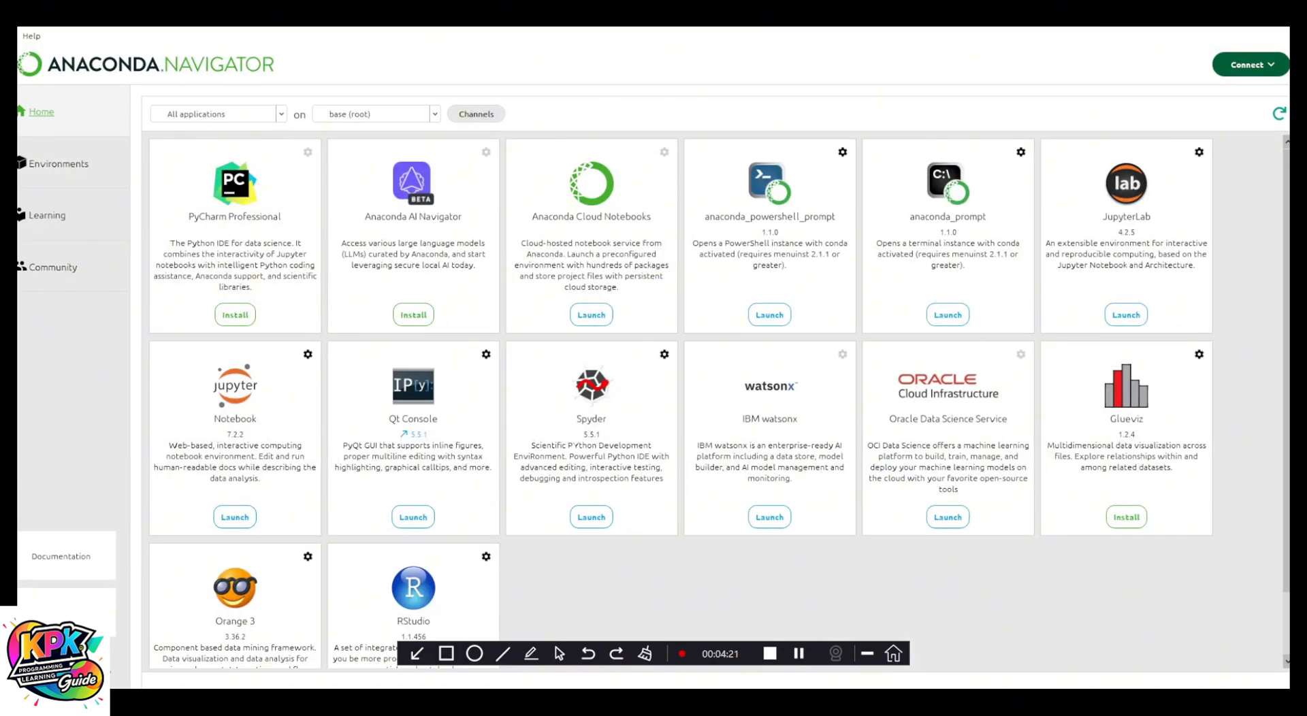
scroll(681, 402, down, 2)
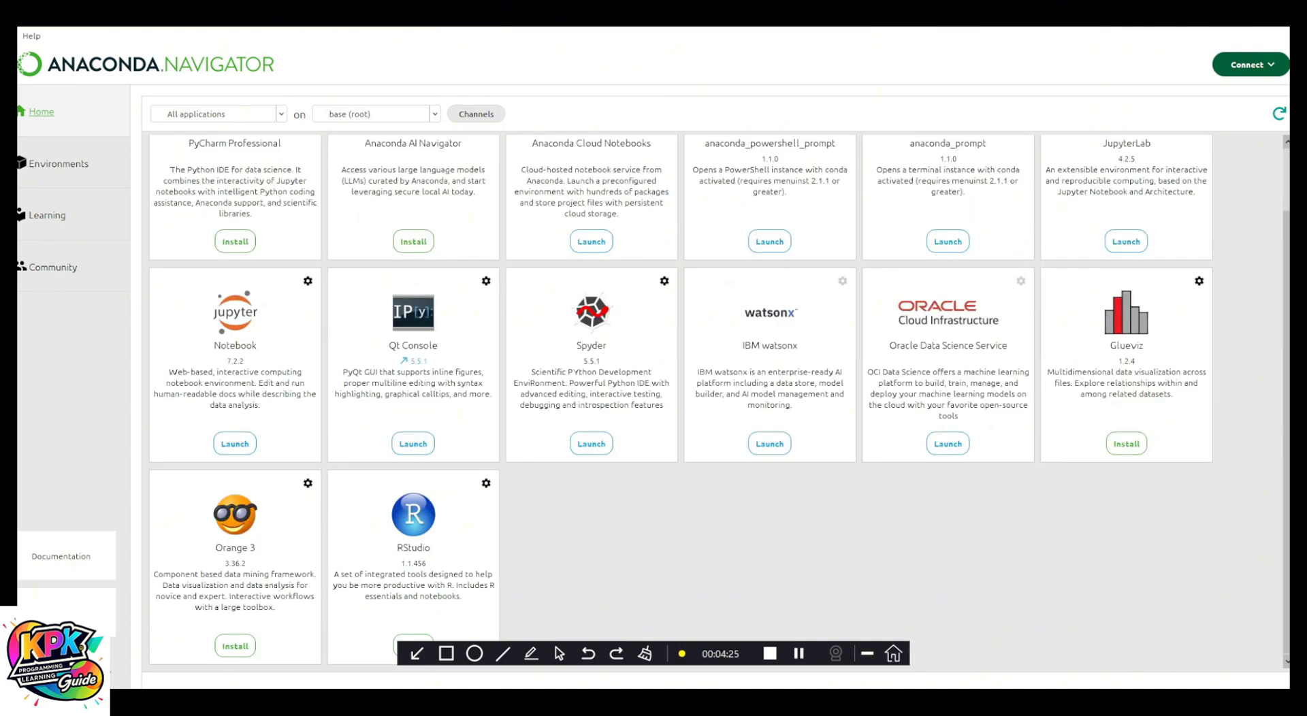
scroll(681, 401, up, 2)
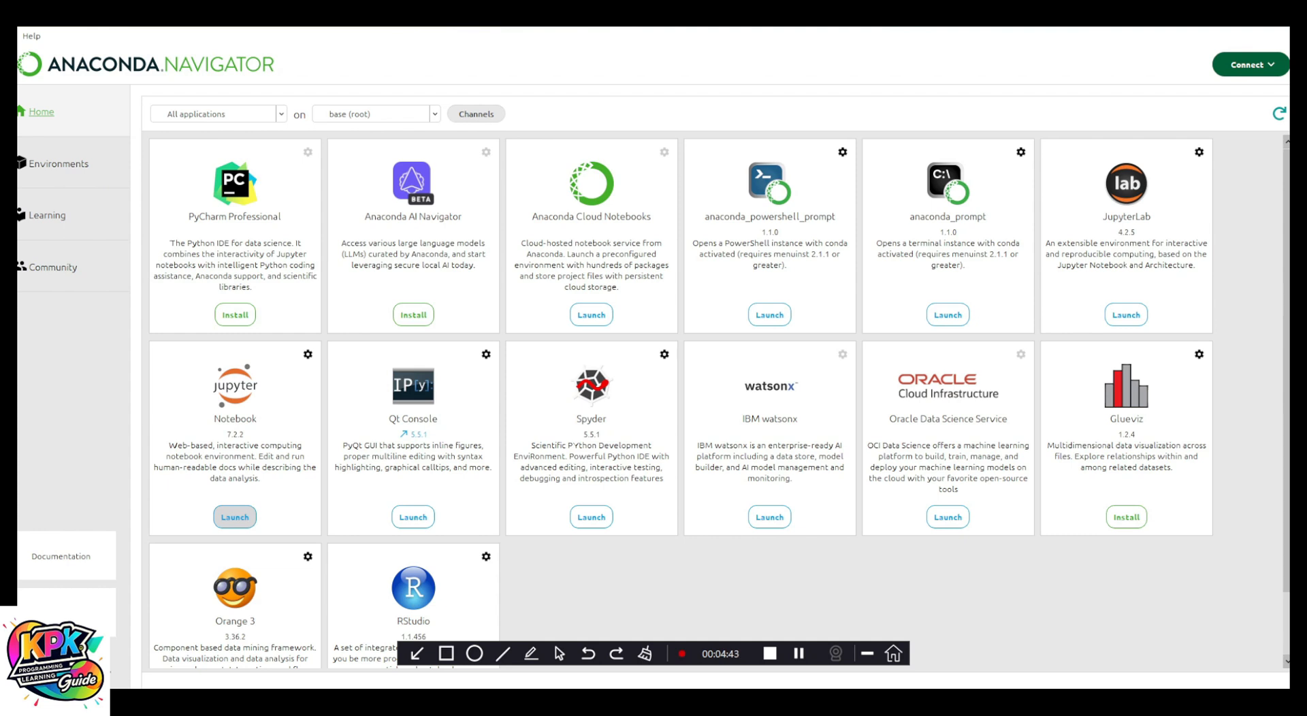
click(235, 517)
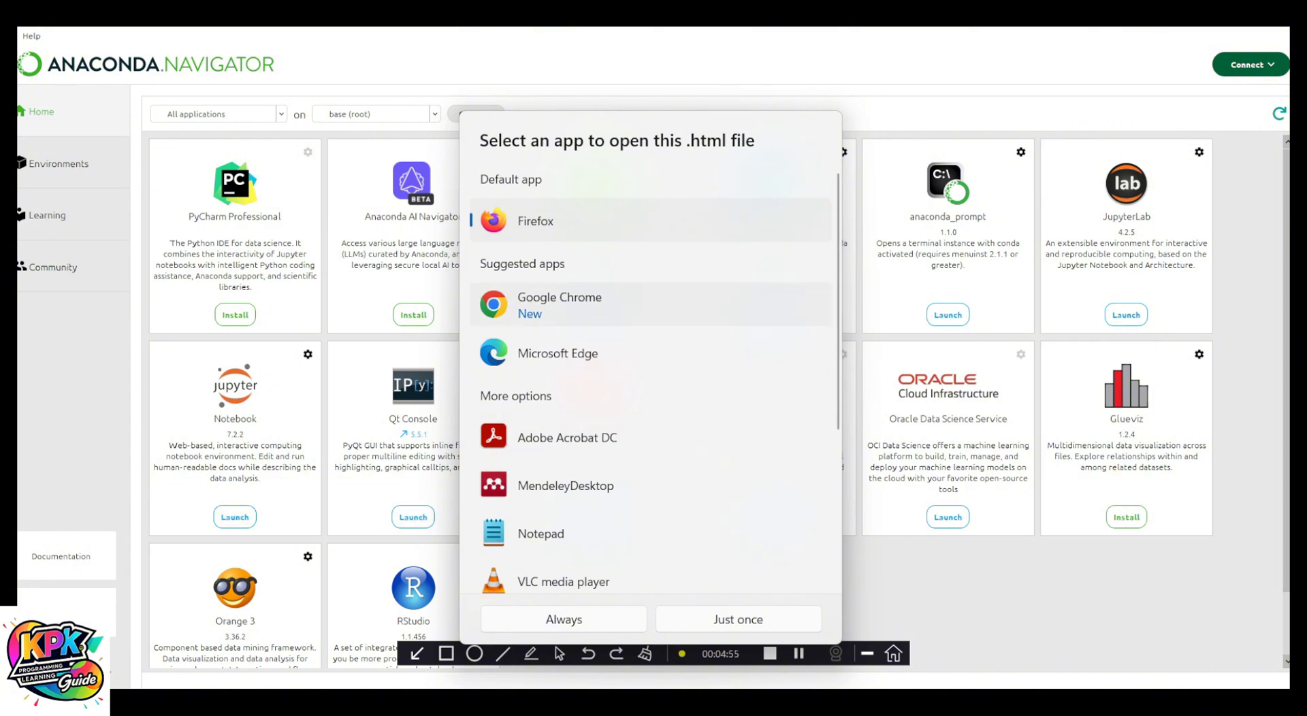
click(559, 305)
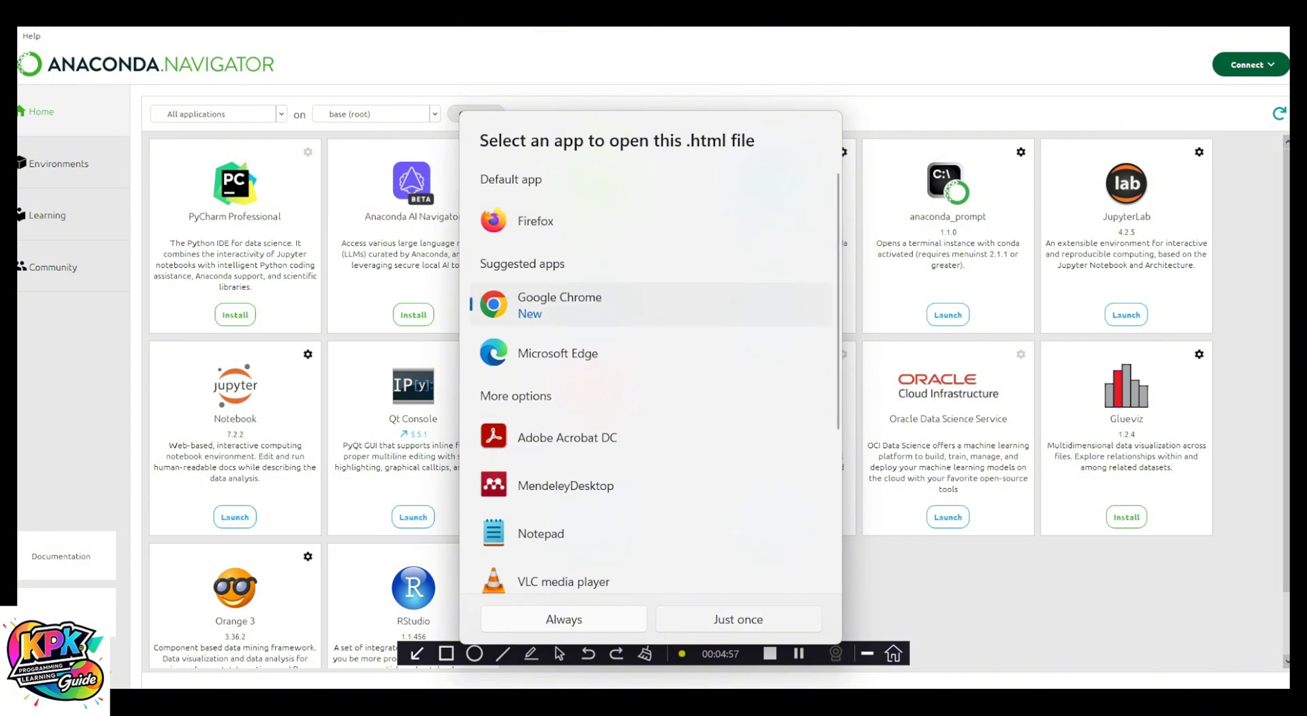
click(739, 621)
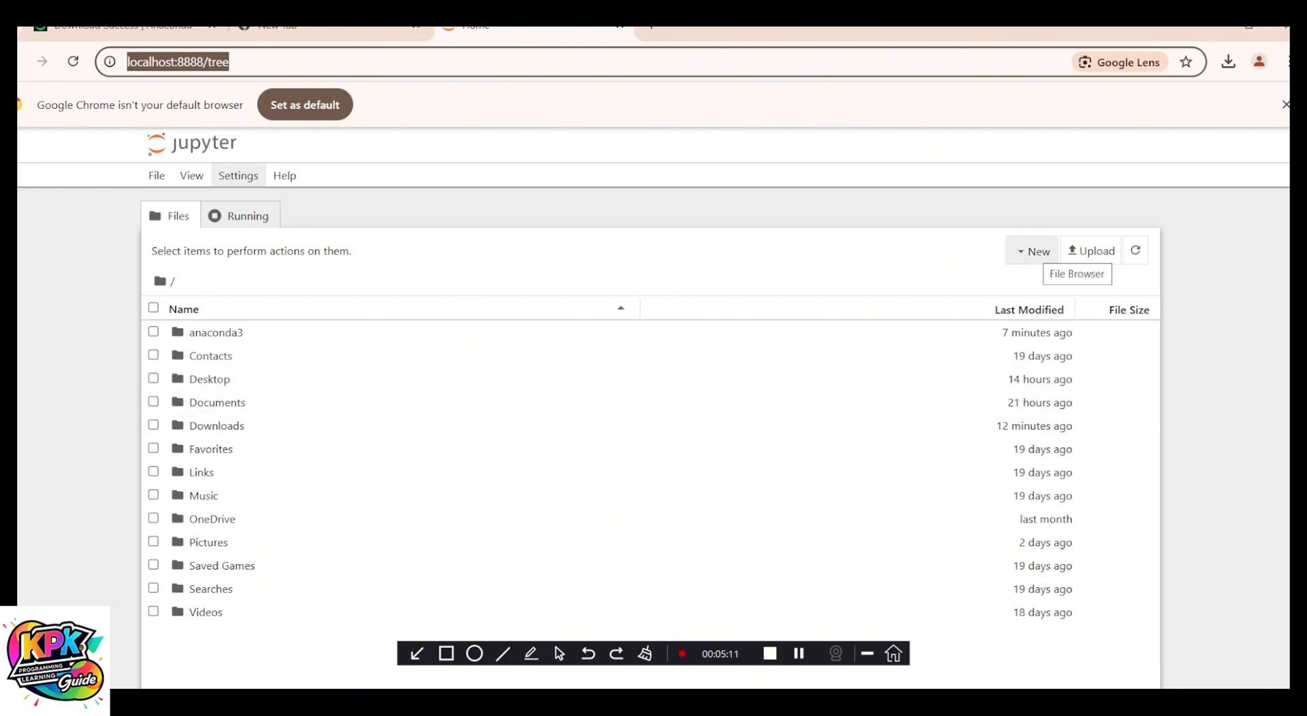
Create a new Python 3 (ipykernel) notebook and run print("Hello, World!") in its first cell
click(1033, 252)
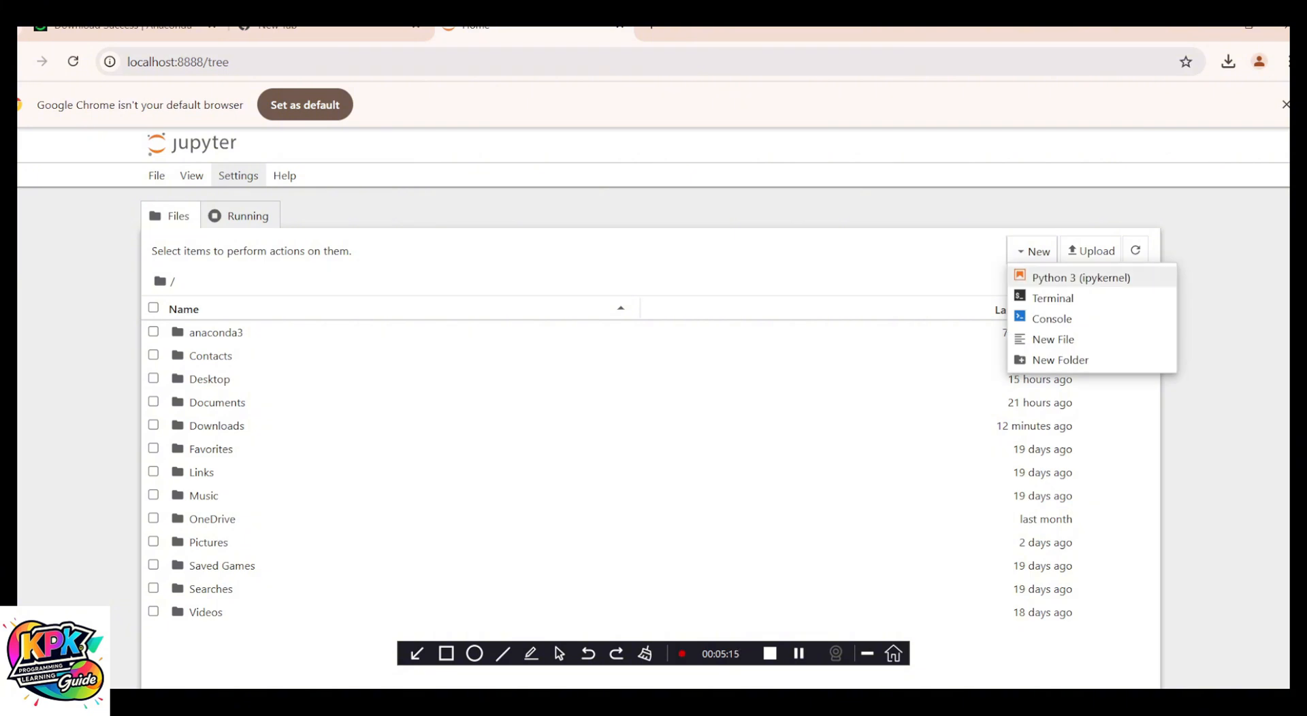
click(1081, 278)
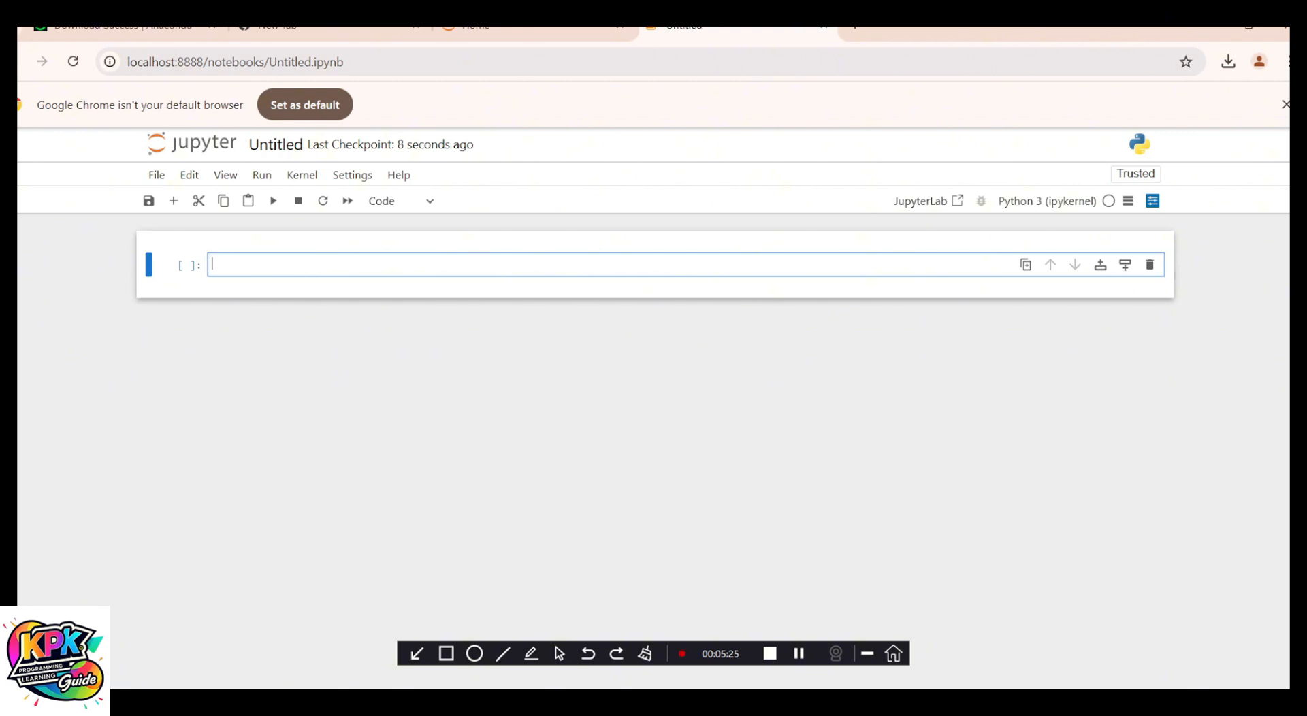
text(print())
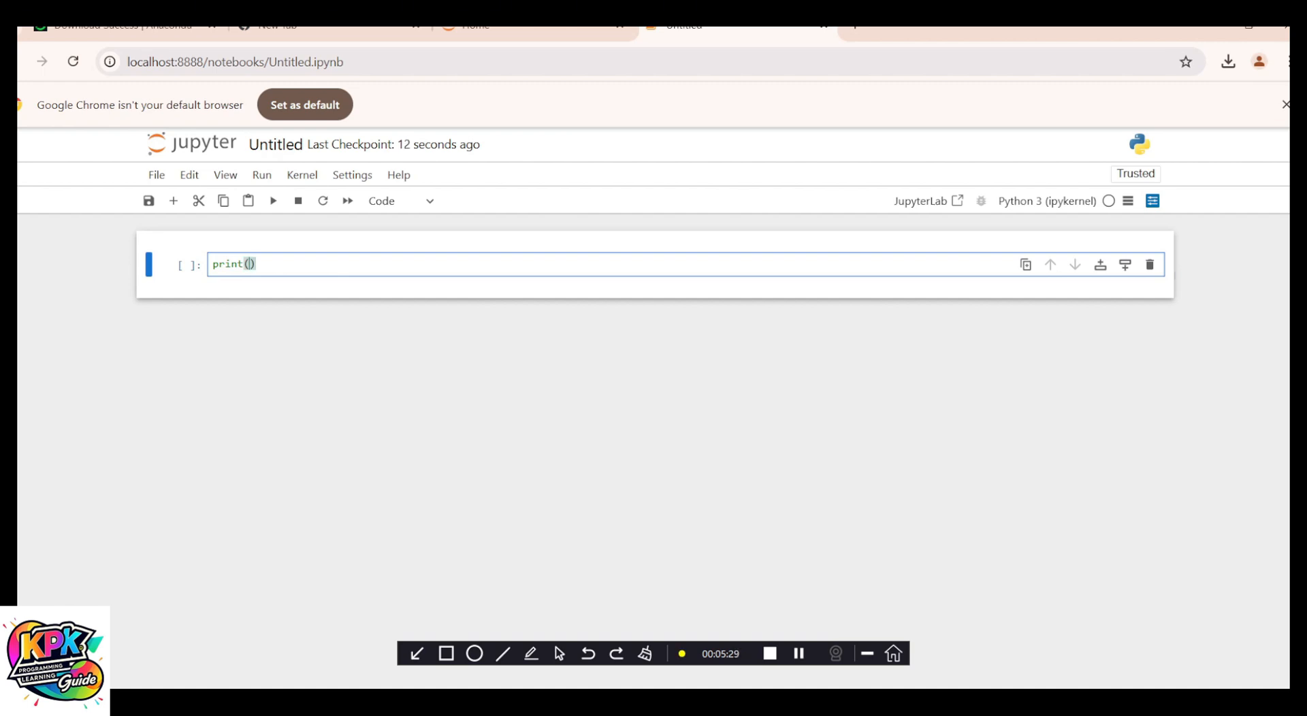
key(Left)
text("")
key(Left)
text(Hello, World!)
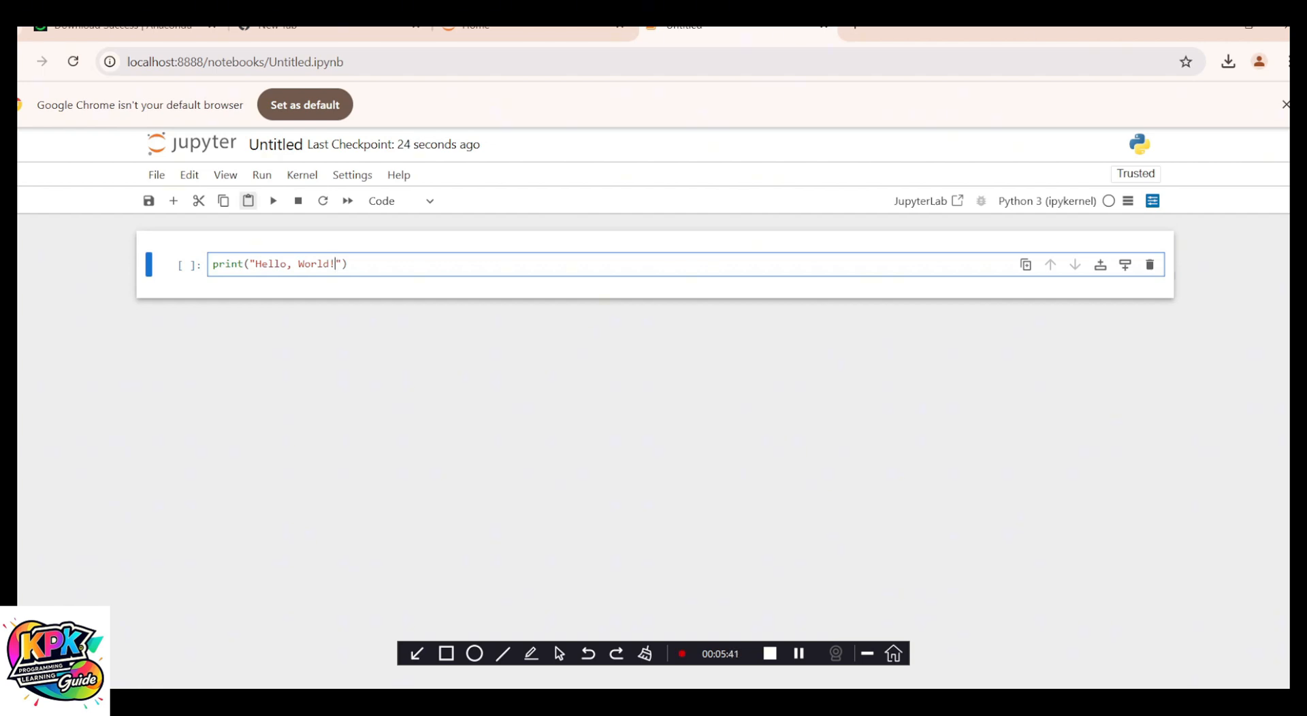
click(273, 201)
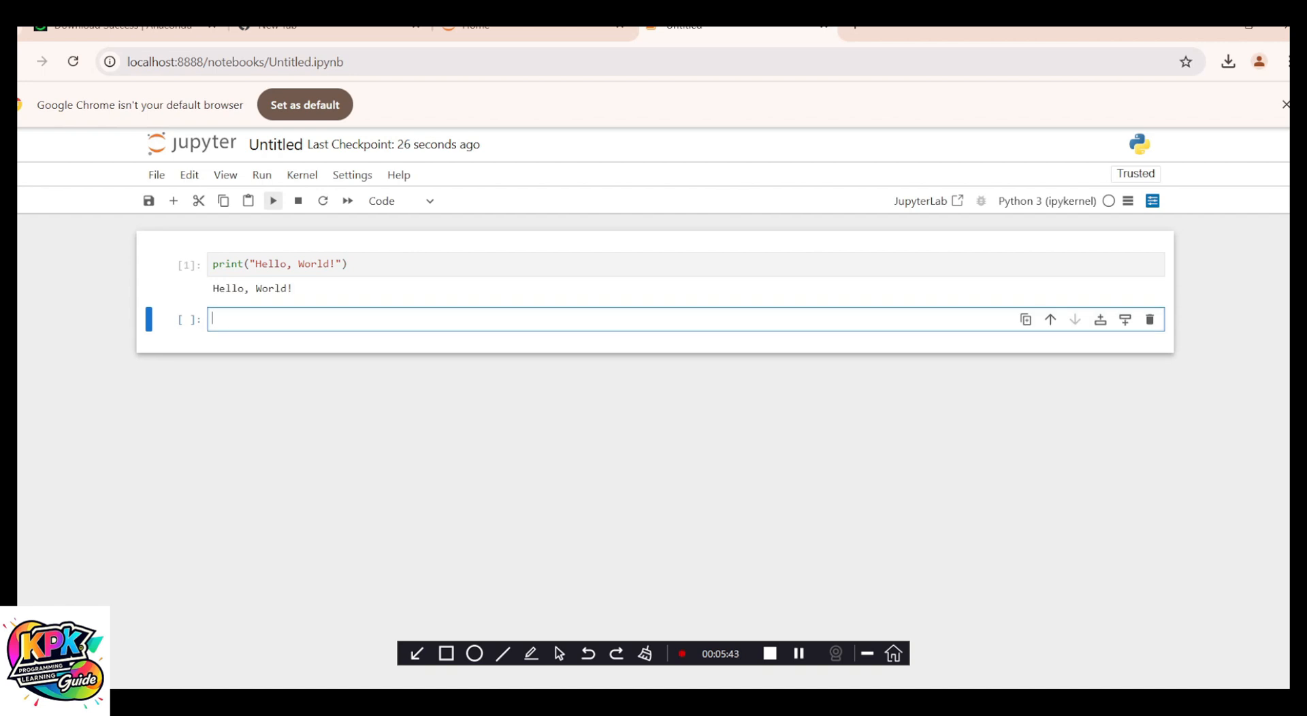
Highlight the printed output of the first cell and add another empty cell at the end of the notebook
drag(287, 289, 212, 289)
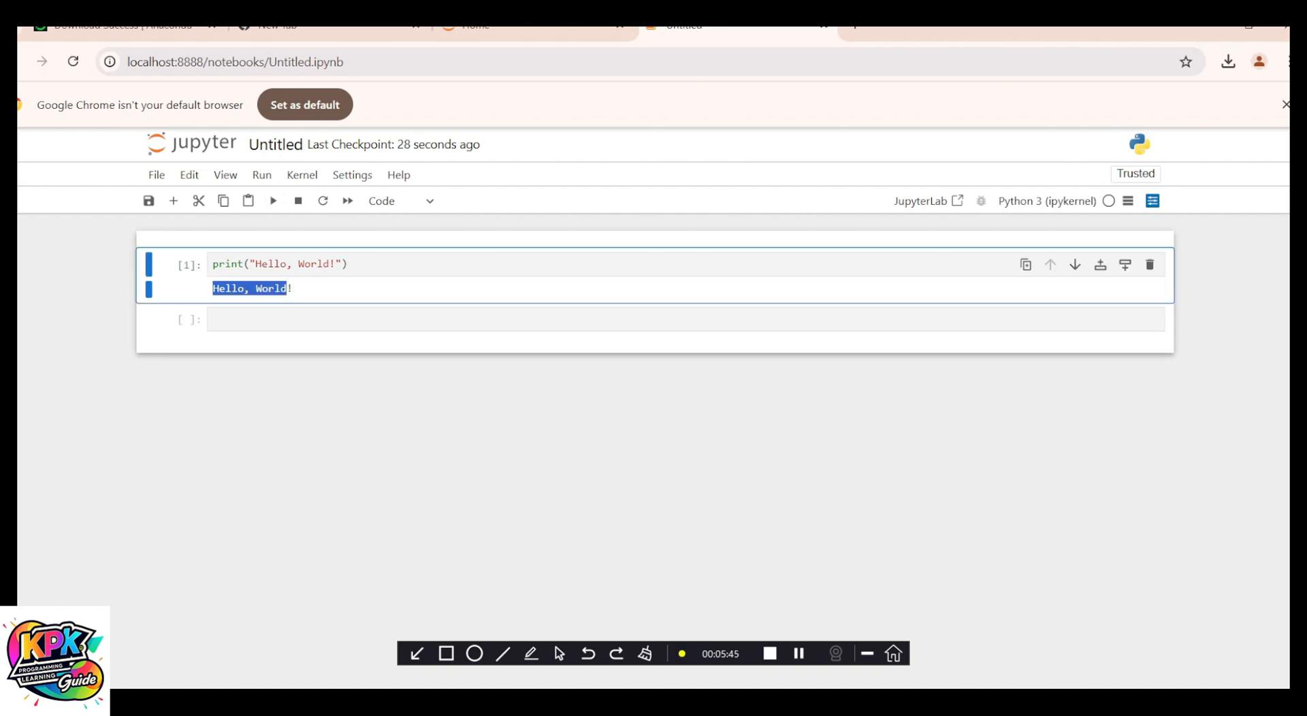
click(654, 365)
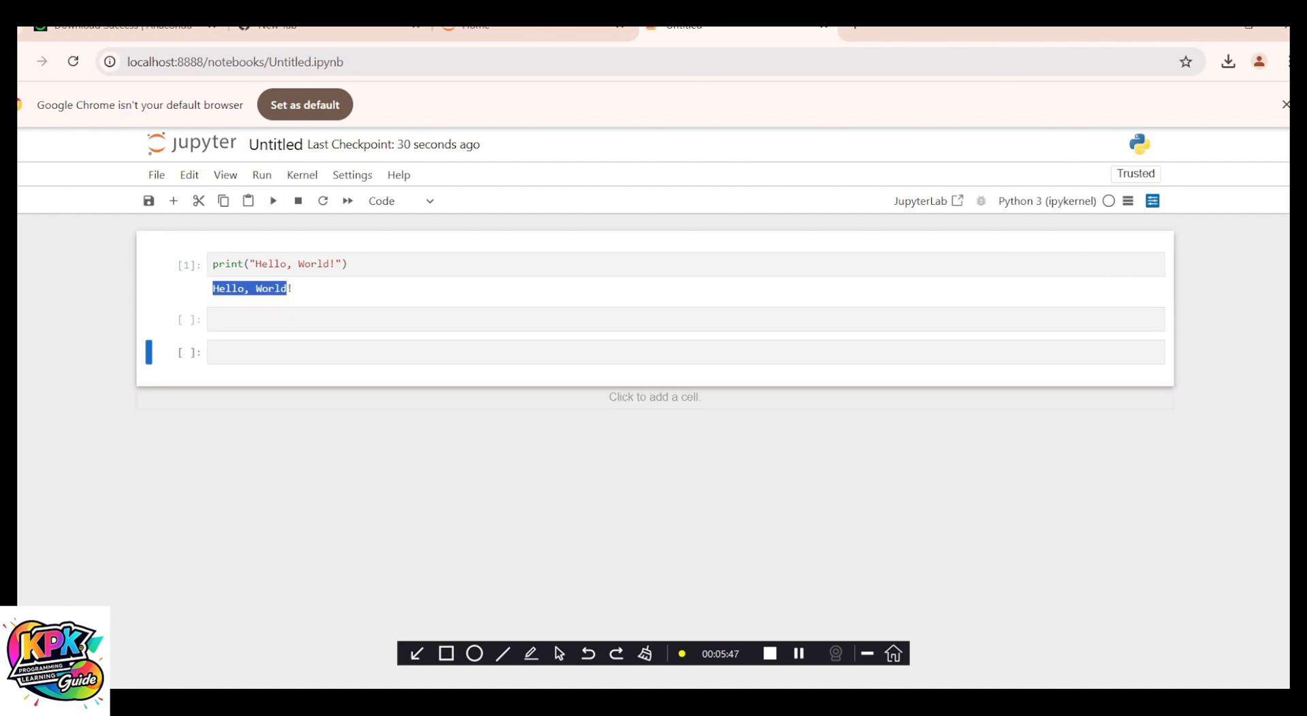
Examine the parts of the first cell's print statement: the function name, the quotation marks and the text between them
click(234, 264)
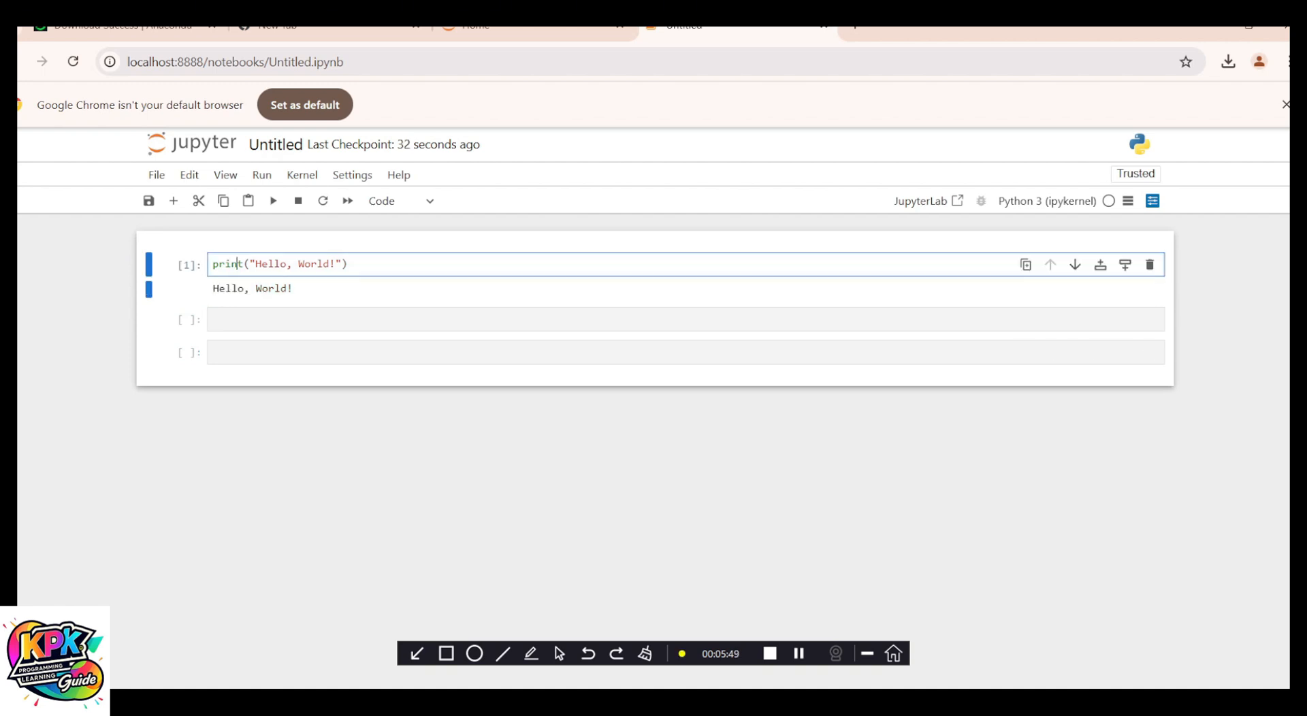
drag(231, 264, 212, 264)
click(255, 263)
key(shift+Left)
key(Right)
key(Right)
key(Right)
key(Right)
key(Right)
key(Right)
key(Right)
key(Right)
key(Right)
key(Right)
key(Right)
key(Right)
key(Right)
key(Right)
key(shift+Left)
click(255, 264)
Remove the comma after Hello in the first cell's print statement and run the cell
click(292, 264)
key(BackSpace)
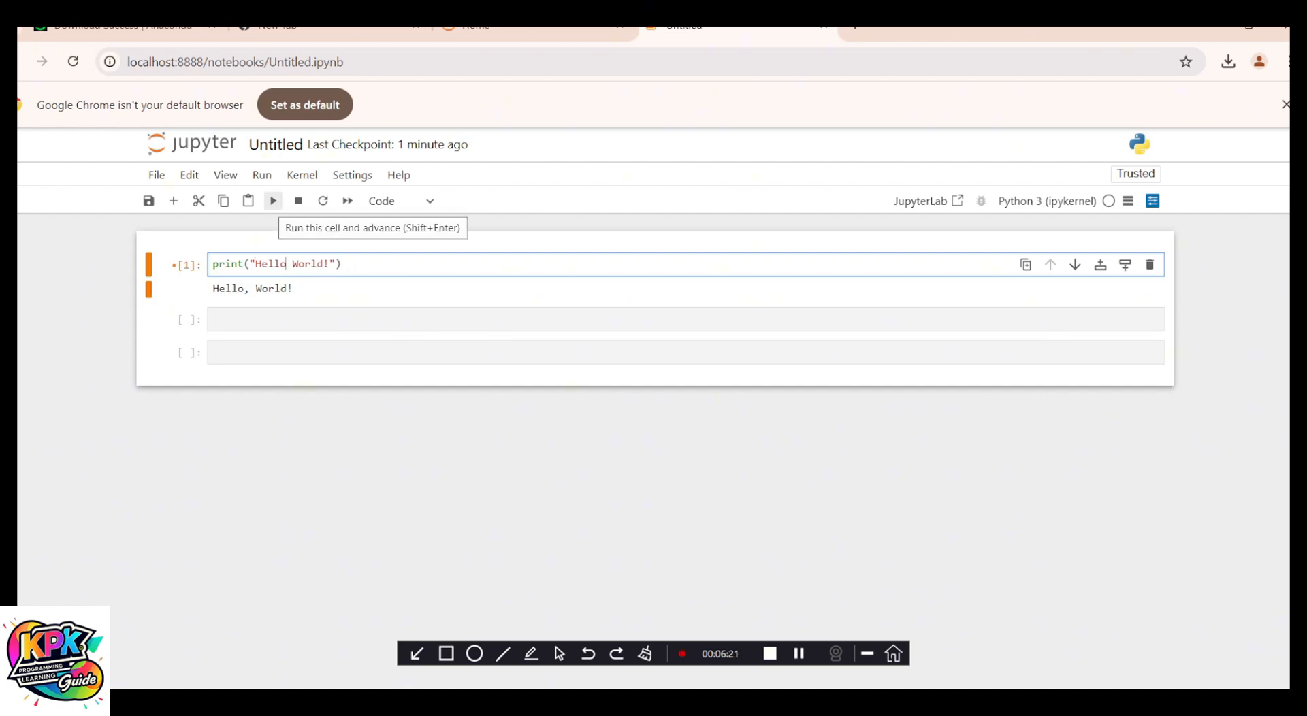
click(273, 201)
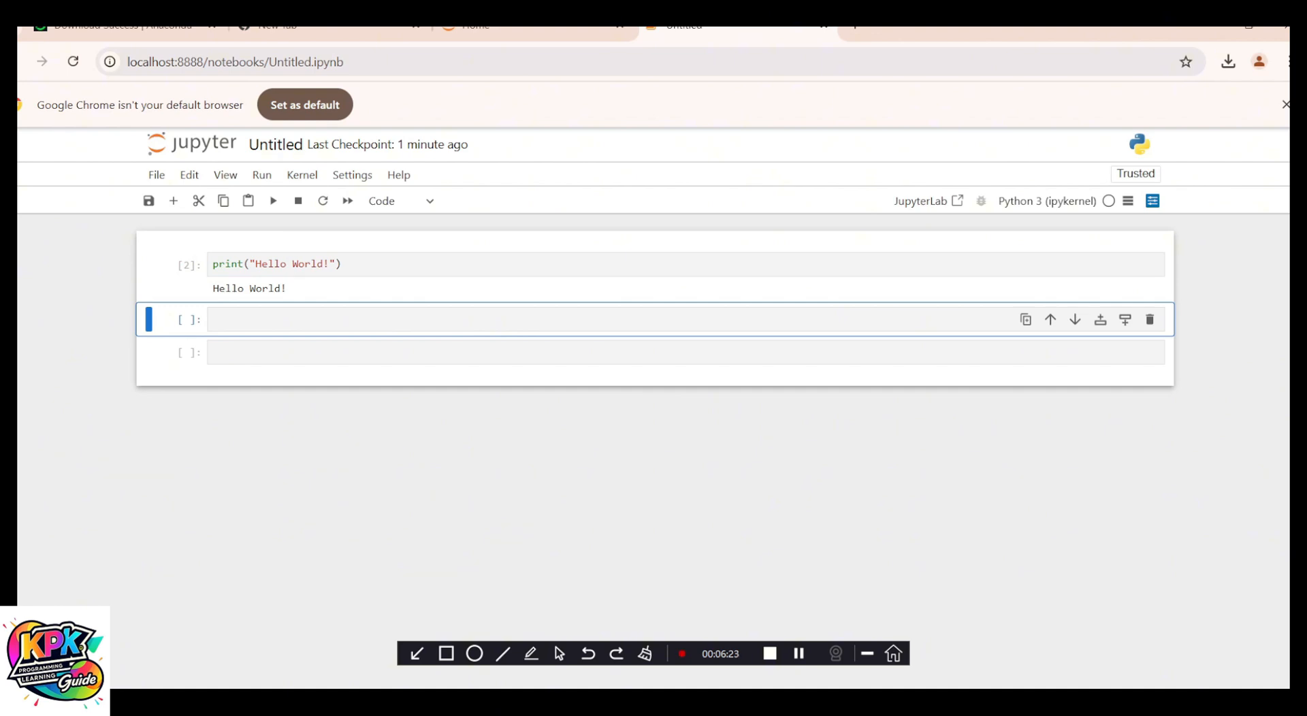
Insert 123 between Hello and World in the first cell, making it print("Hello 123 World!"), and run the cell
click(286, 265)
text(12)
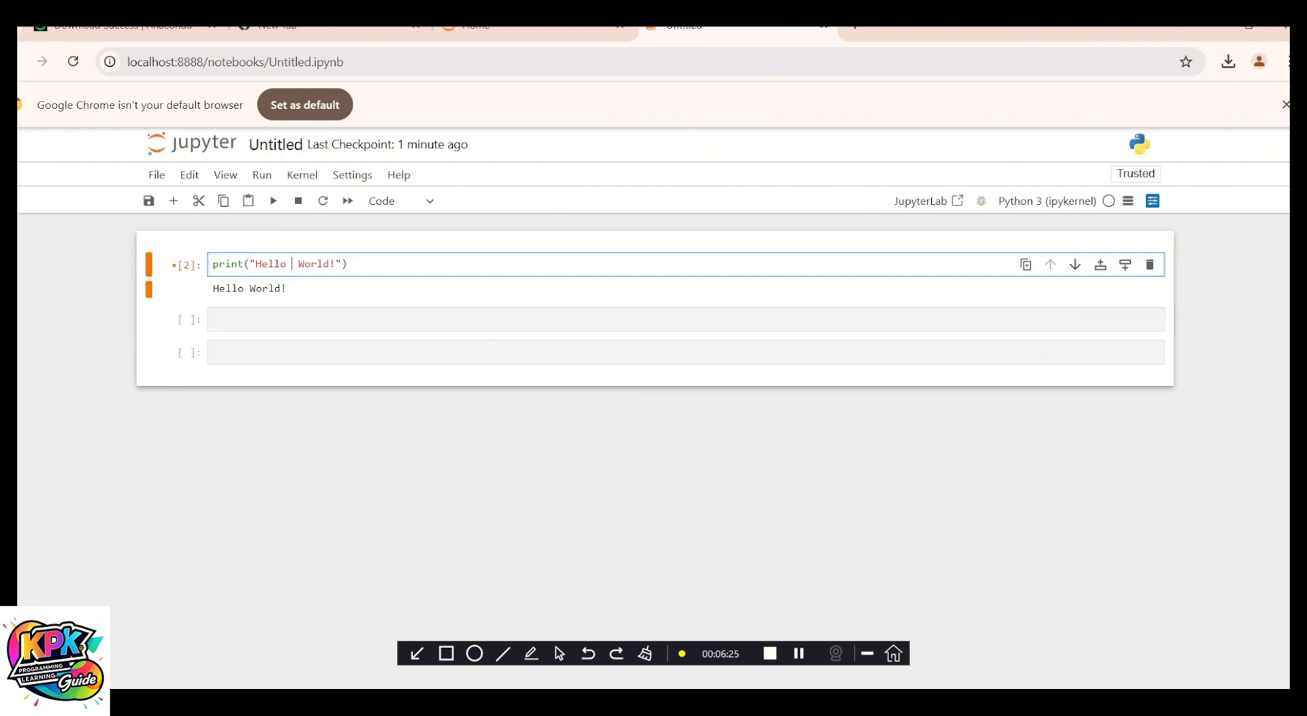
text(3)
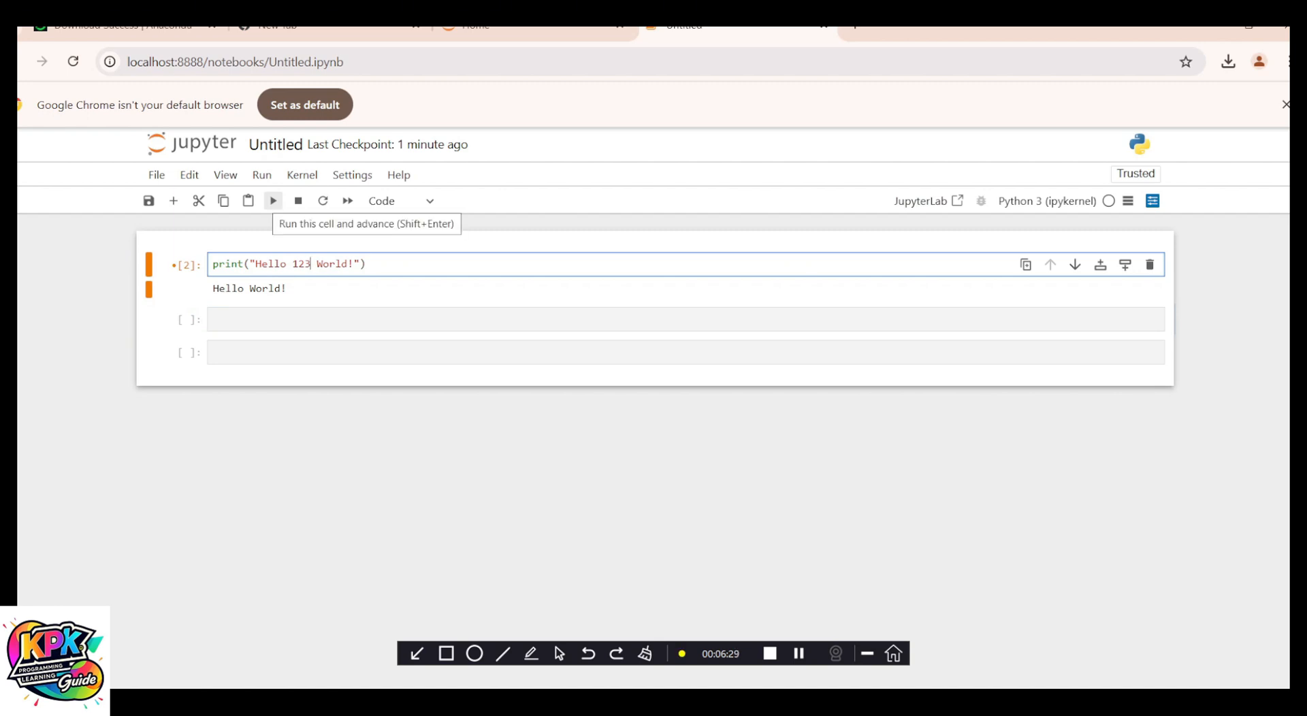
click(273, 200)
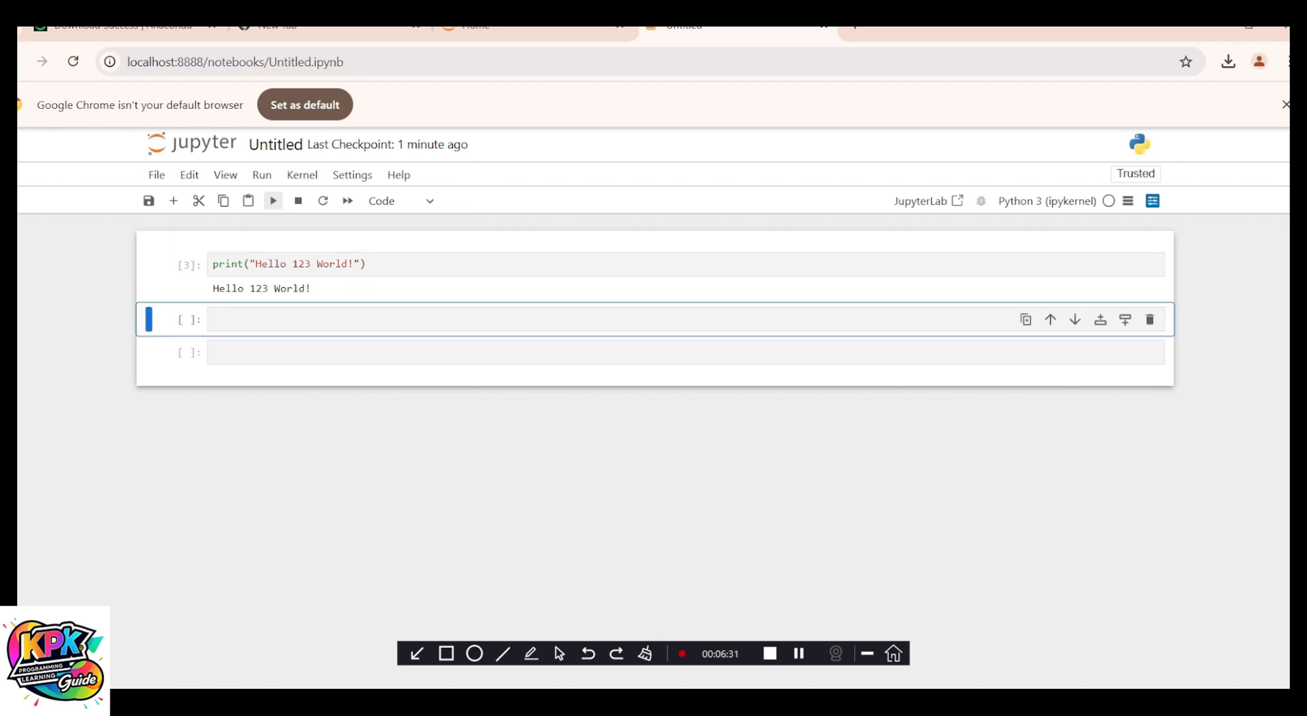